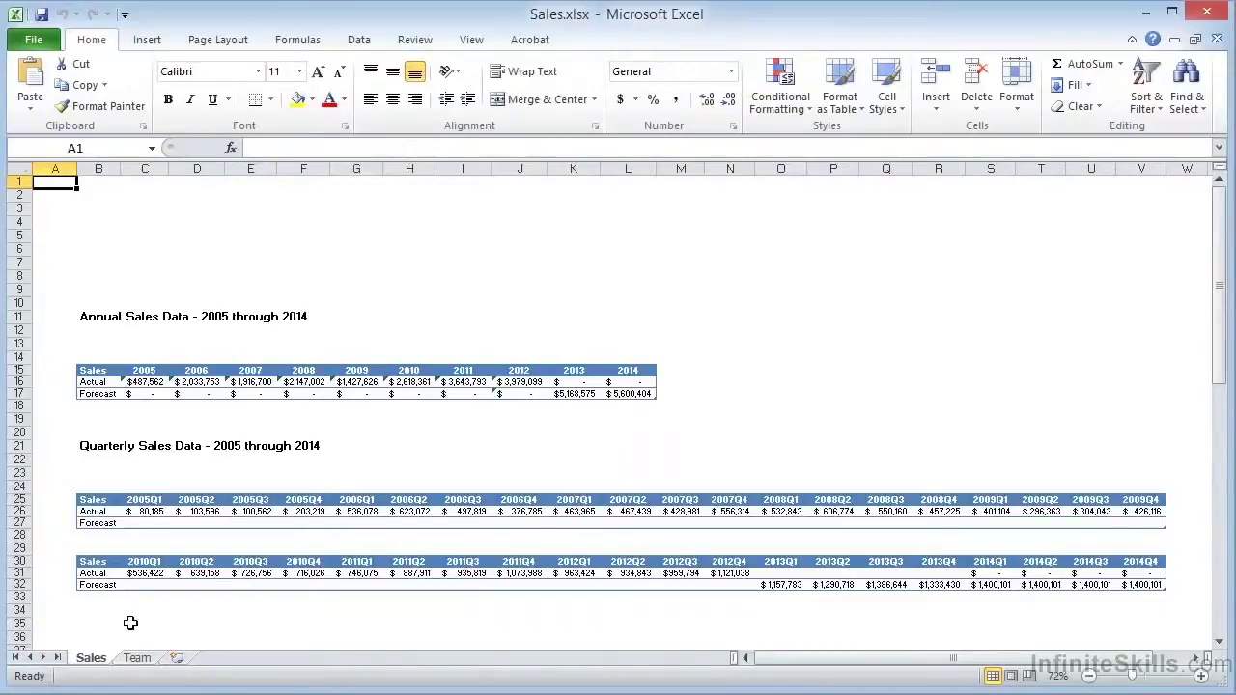
Step: Look over the workbook's Sales sheet down to the Sales Trend chart, check the Team sheet, and return to Sales
scroll(131, 623, down, 12)
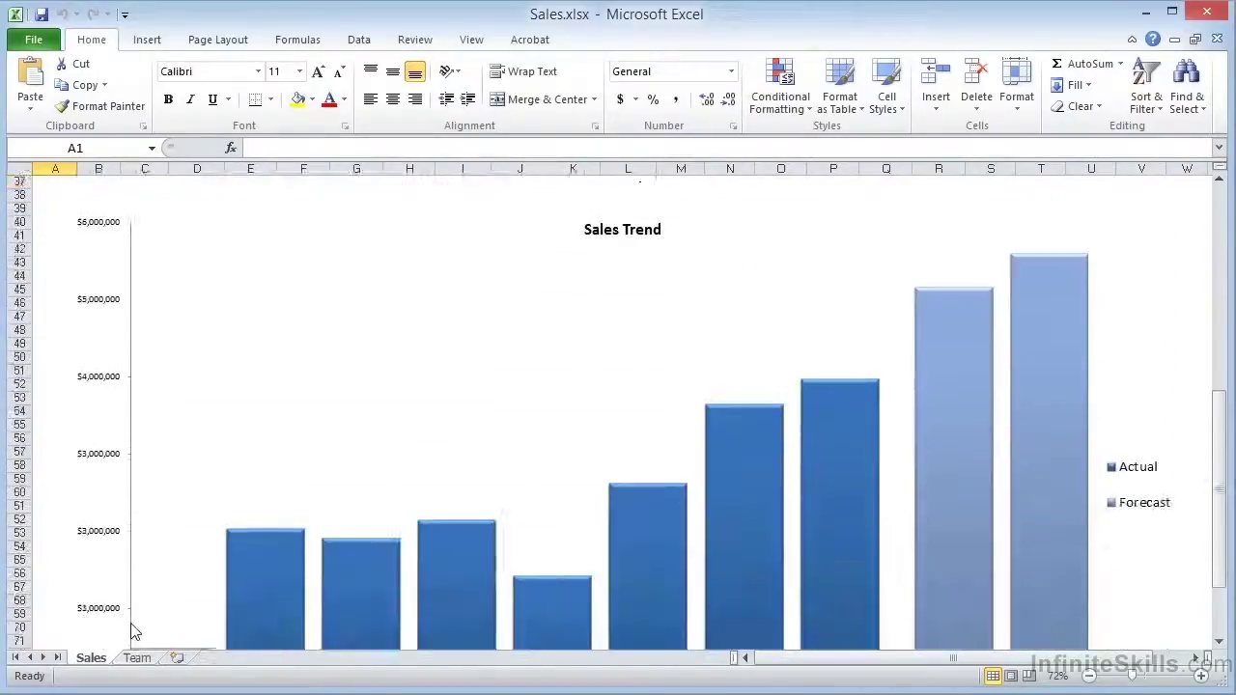
scroll(134, 631, up, 12)
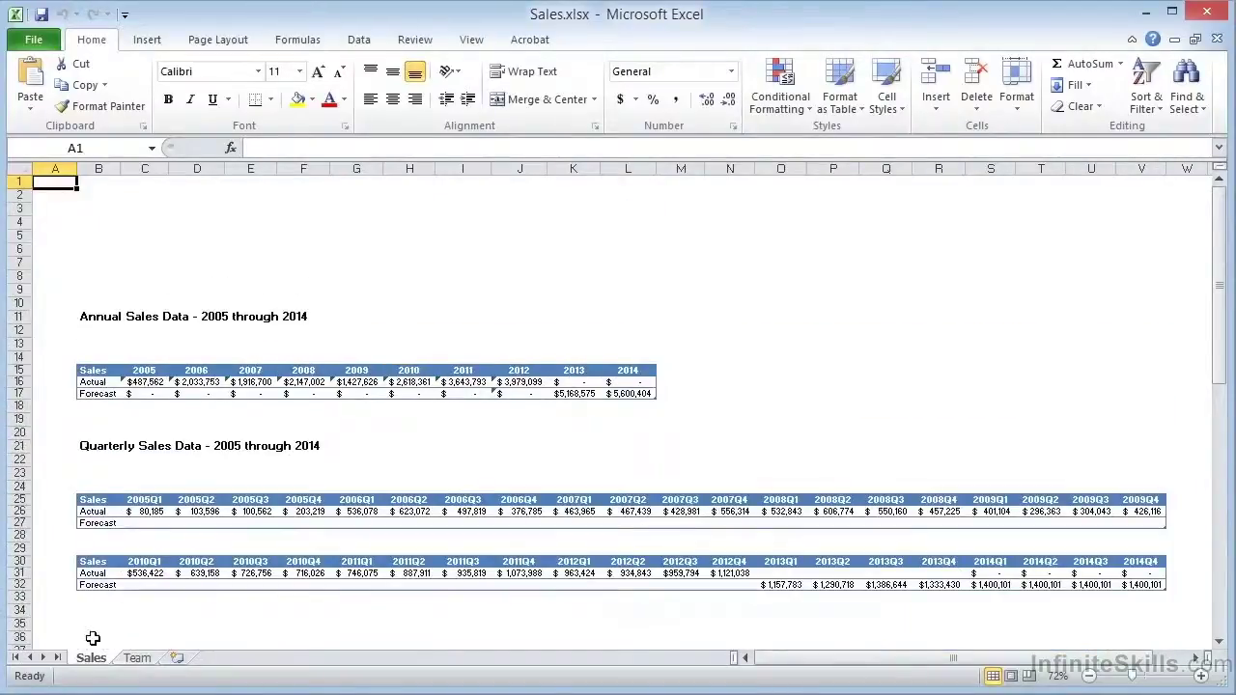
click(137, 658)
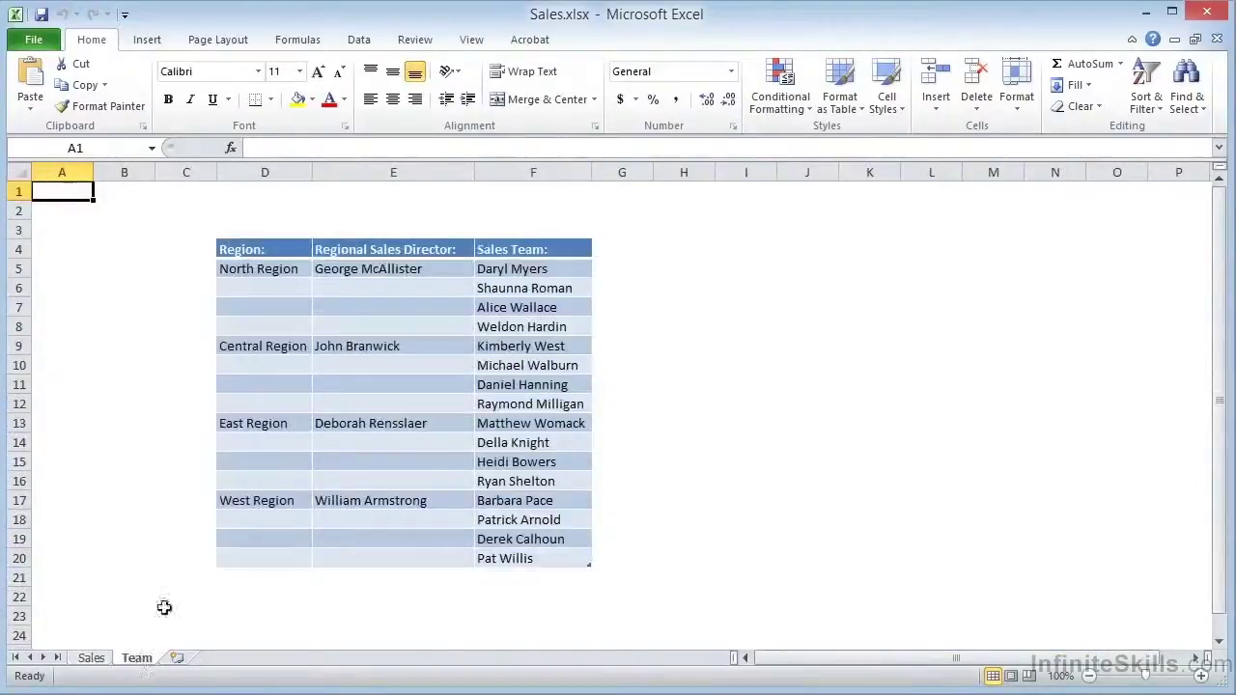
click(92, 658)
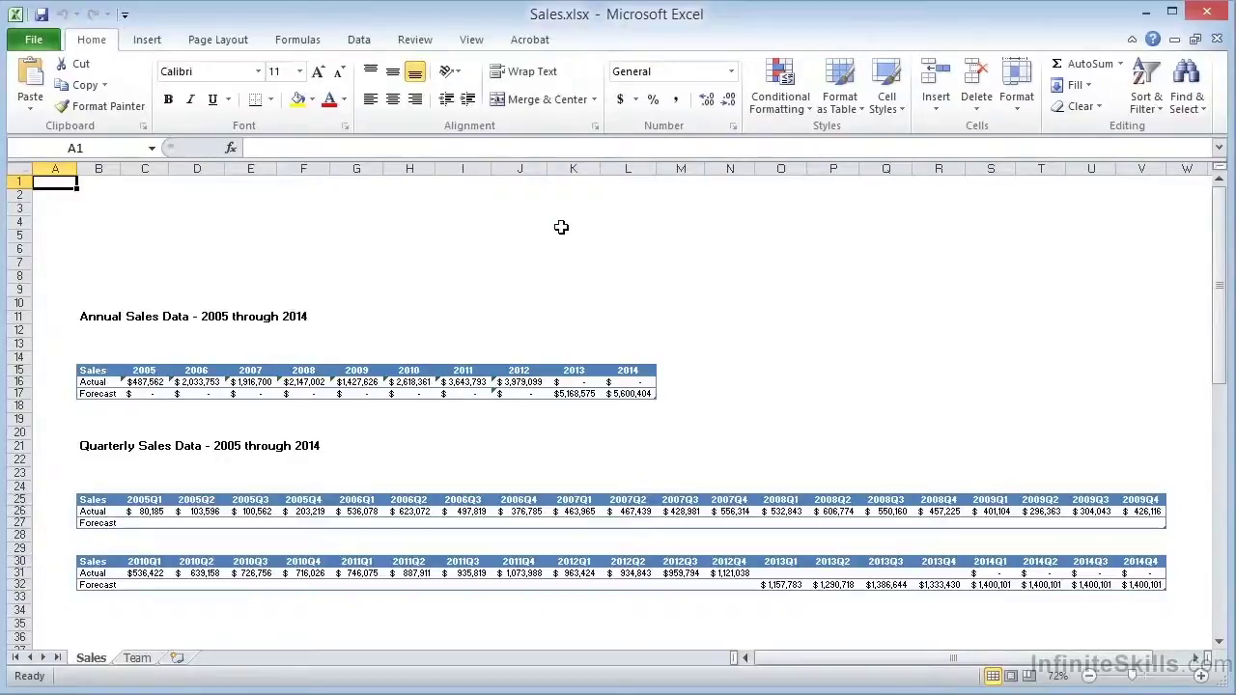
Step: Review the Acrobat PDFMaker preferences, covering the security options, conversion presets and advanced settings for Standard, and accept them without changes
click(531, 40)
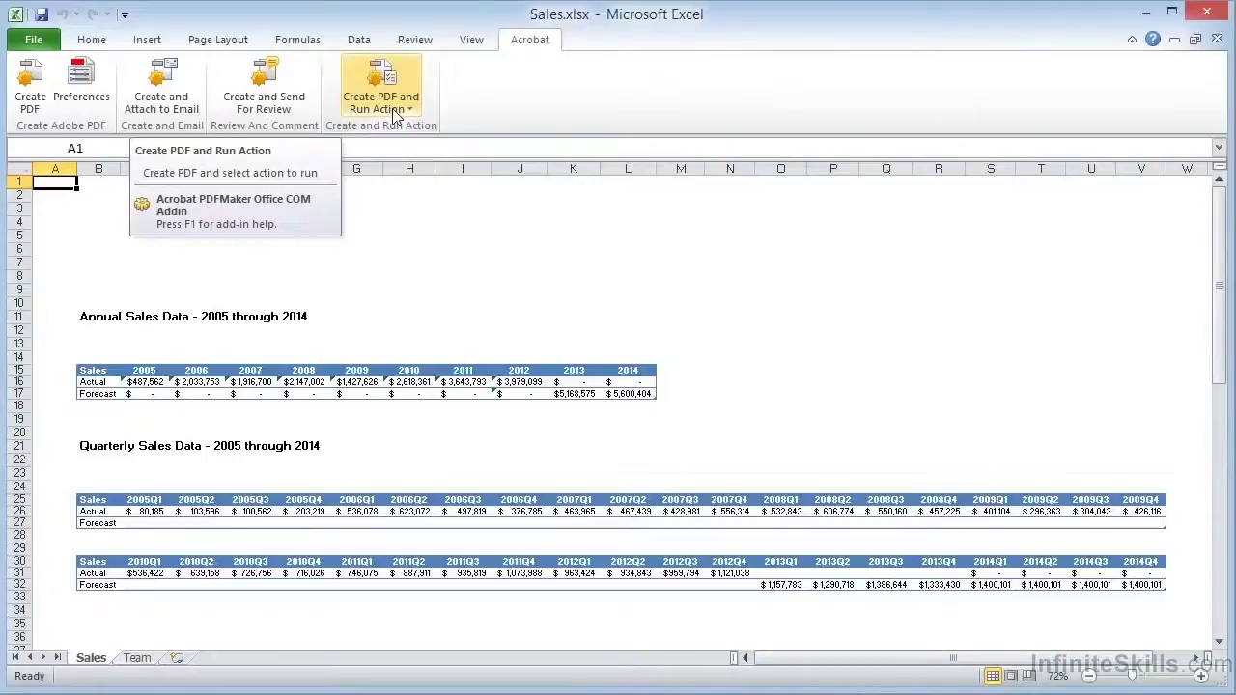
click(101, 106)
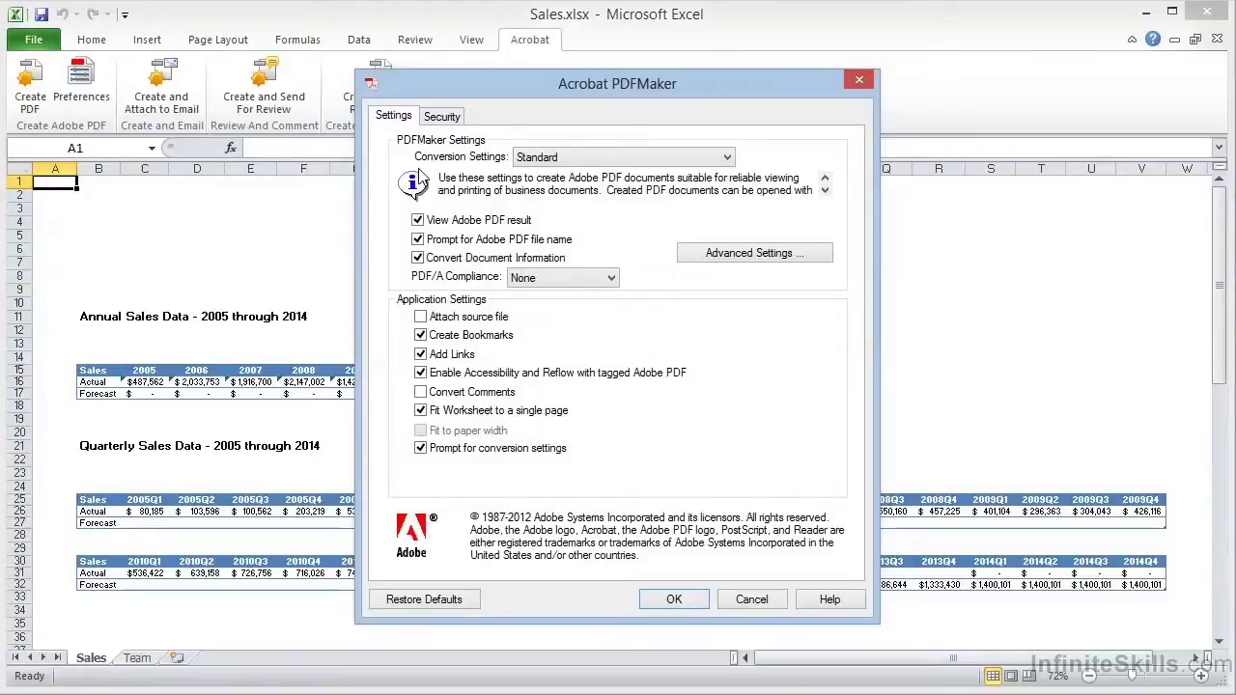
click(439, 120)
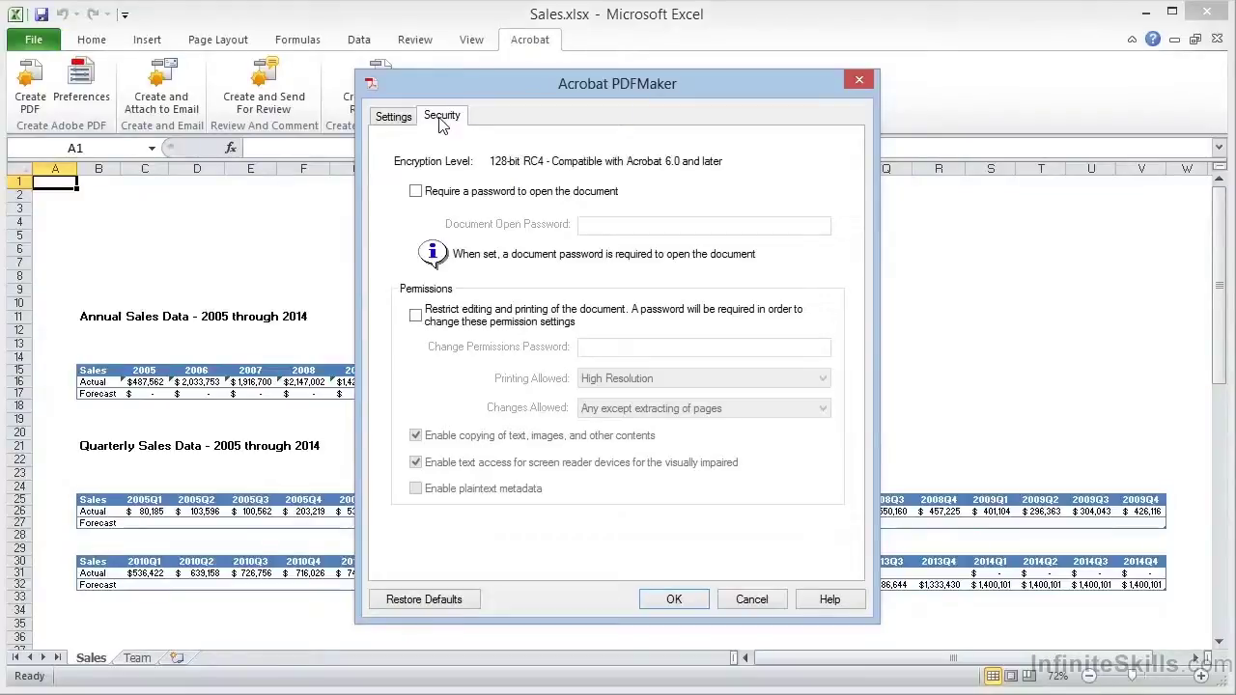
click(405, 120)
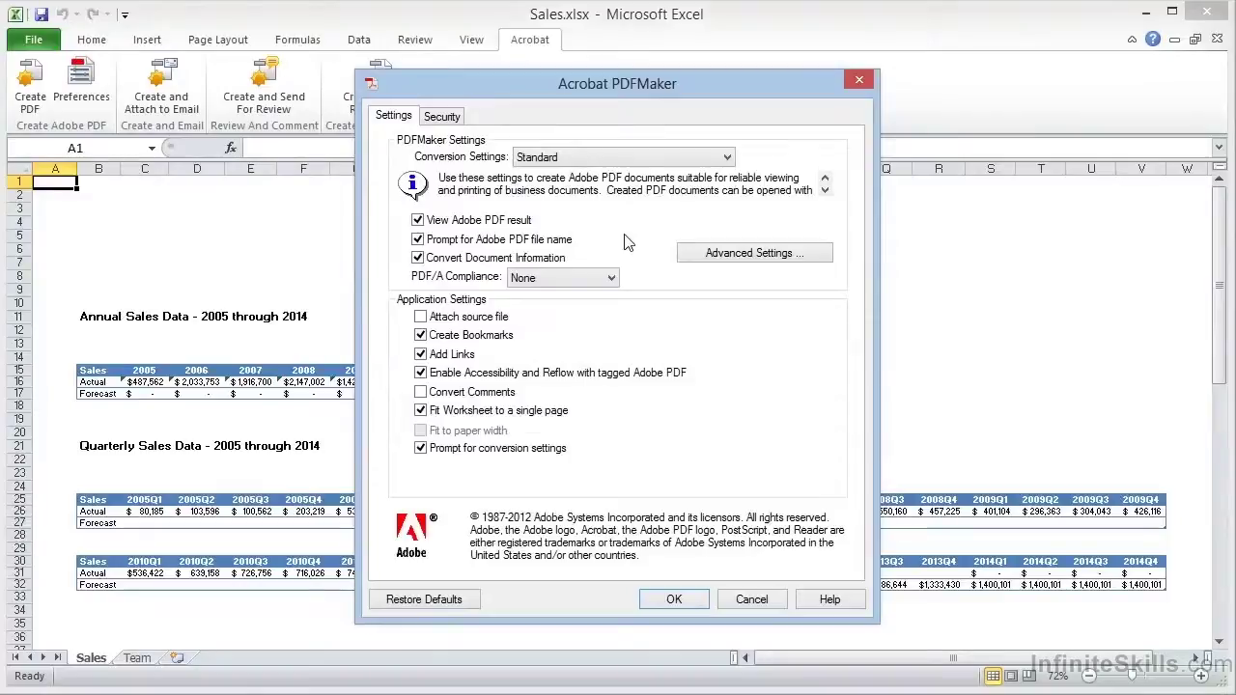
click(712, 162)
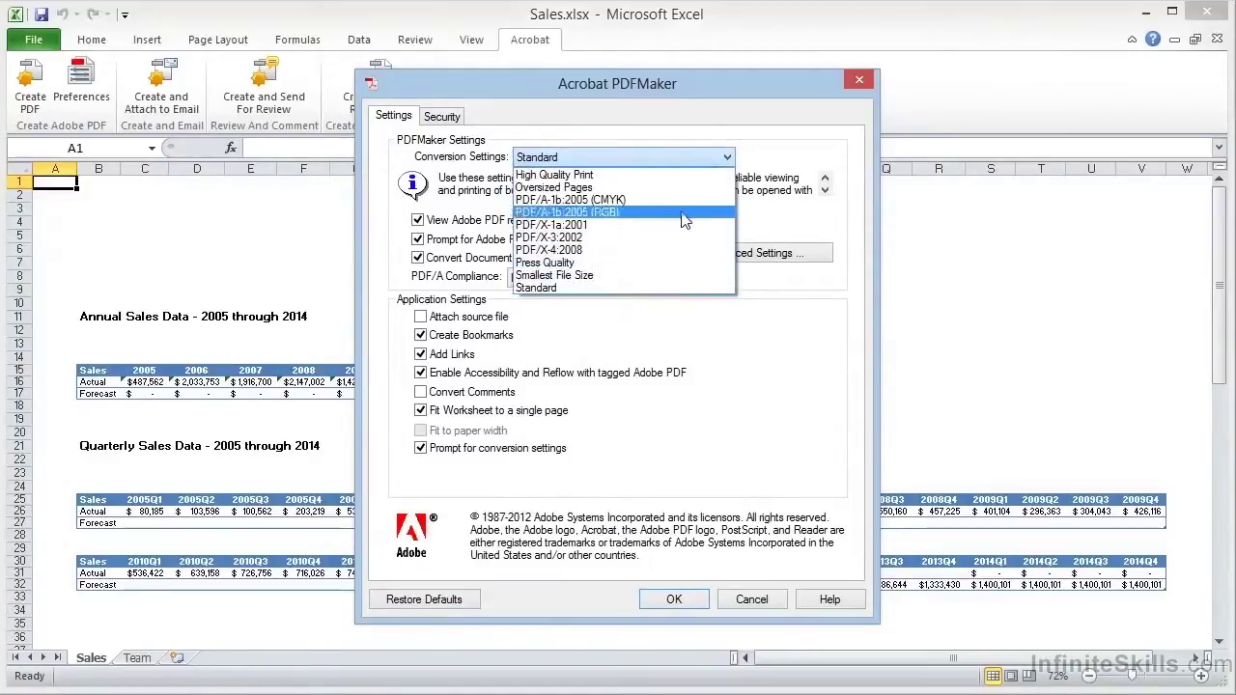
click(767, 162)
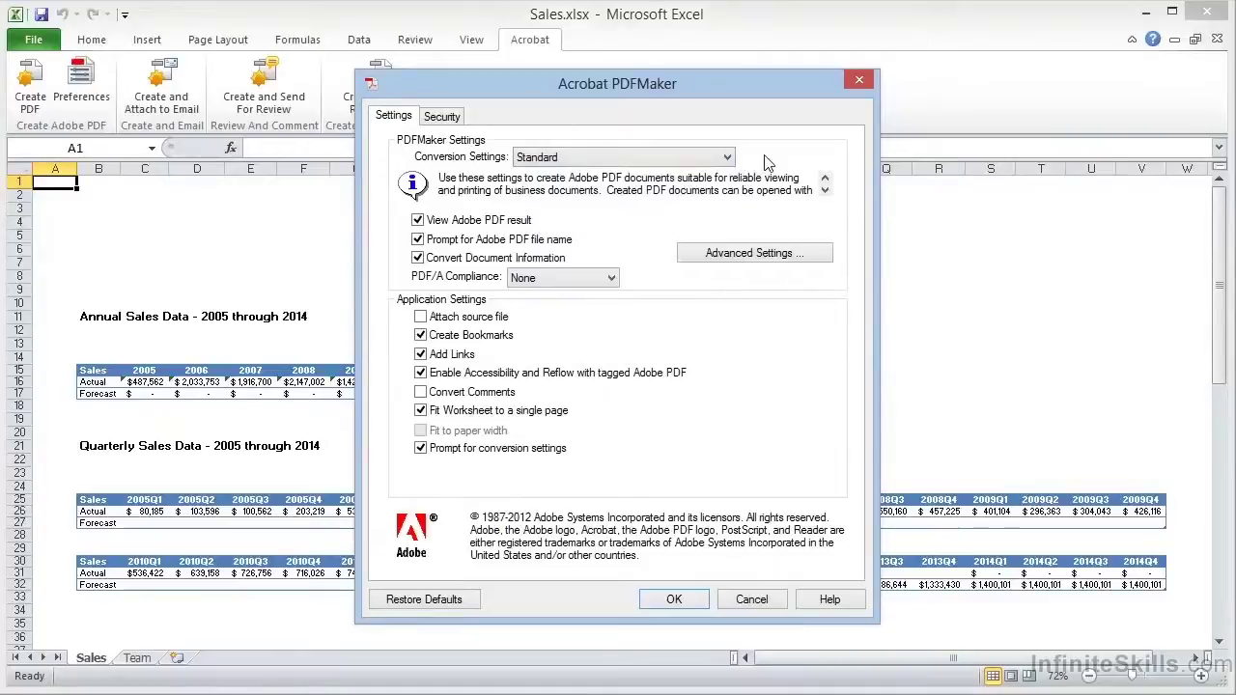
click(719, 259)
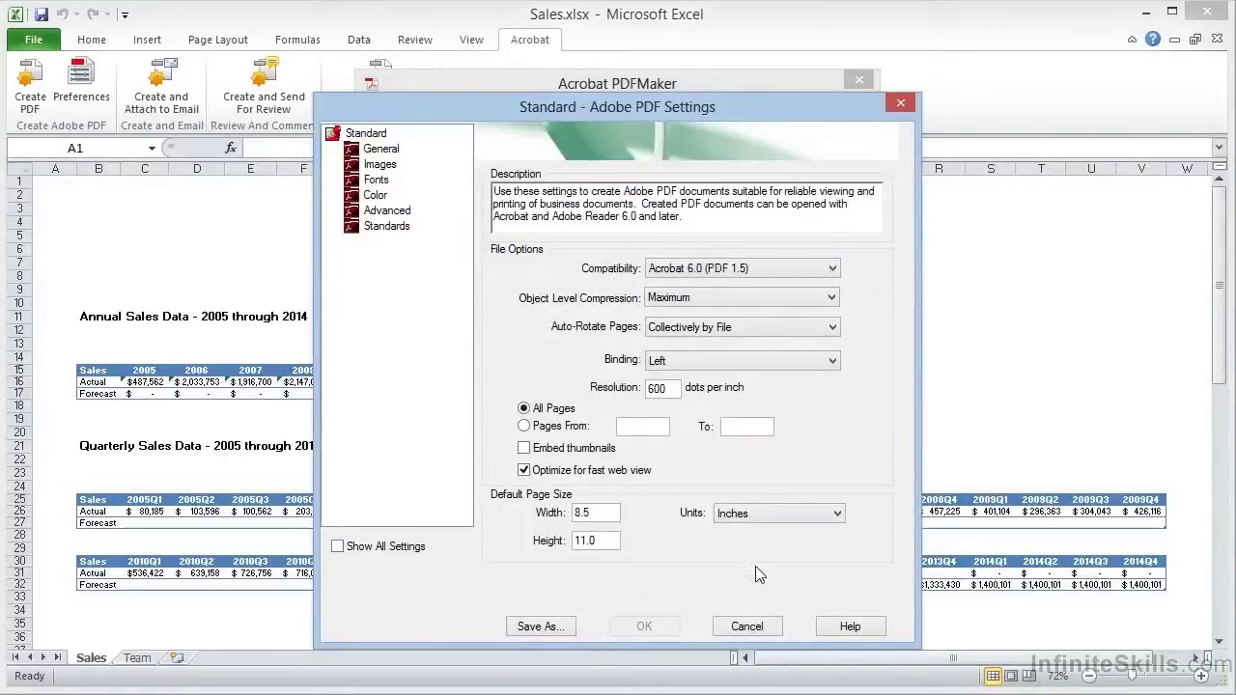
click(771, 627)
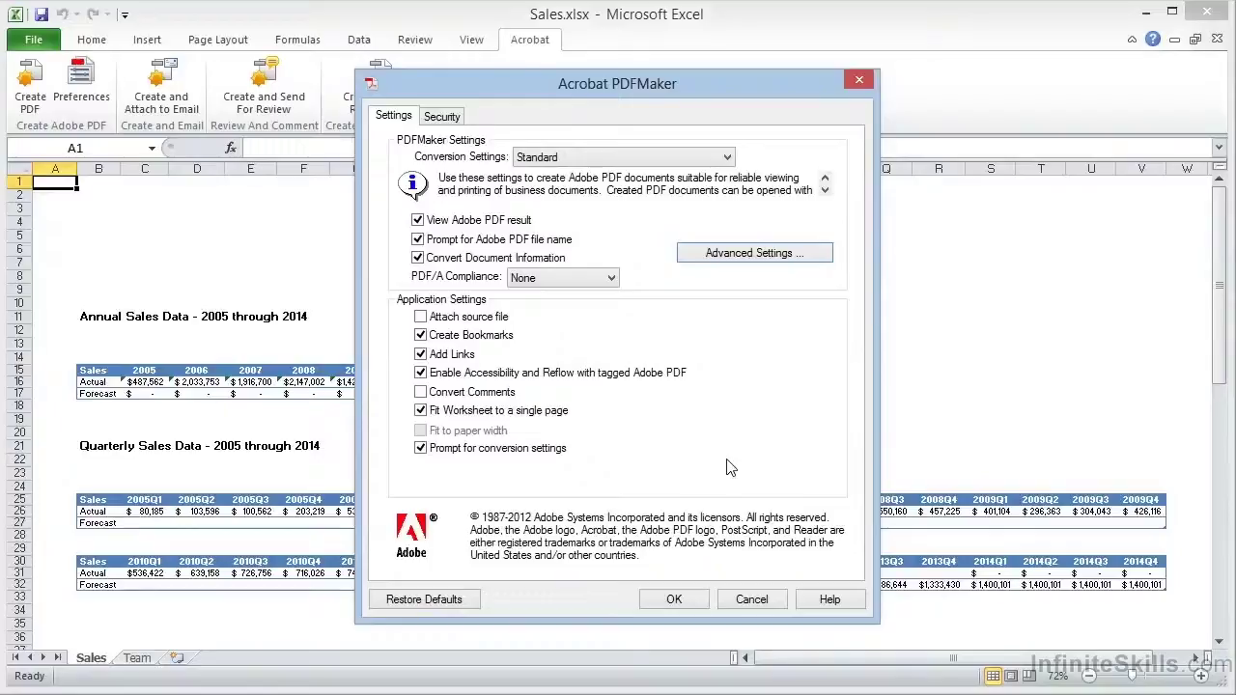
click(676, 599)
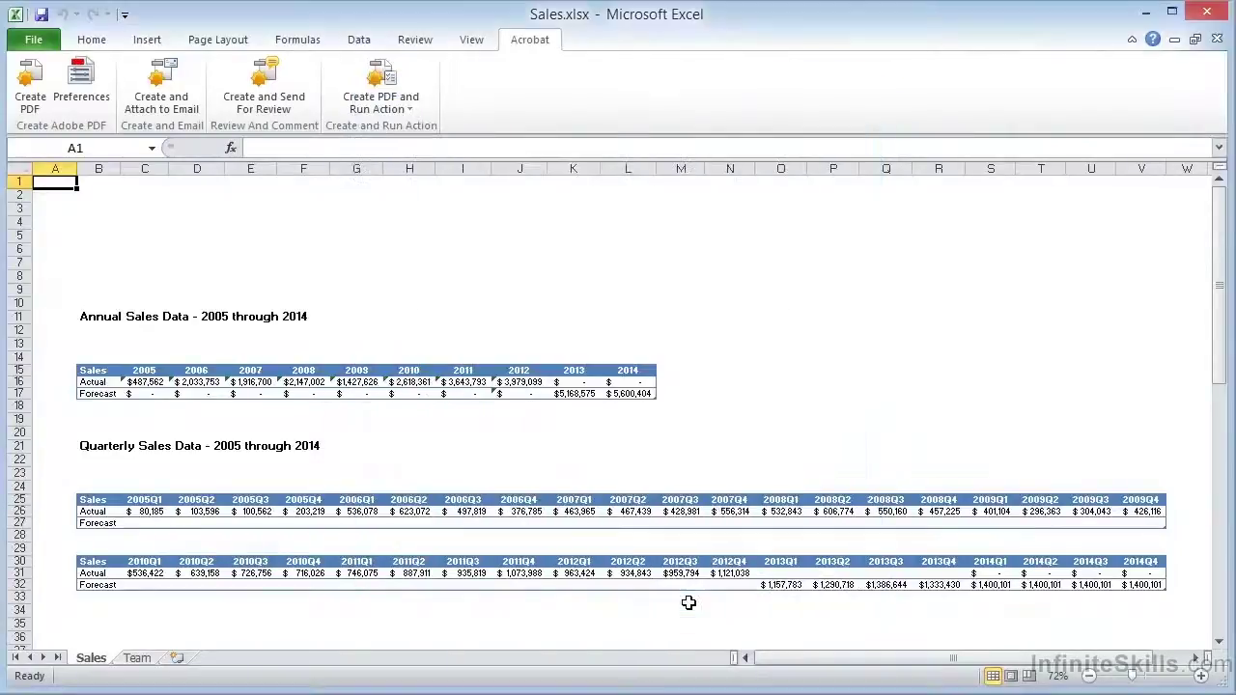
Step: Start creating a PDF from the workbook's sheets and add the Team sheet after Sales in the conversion list
click(31, 103)
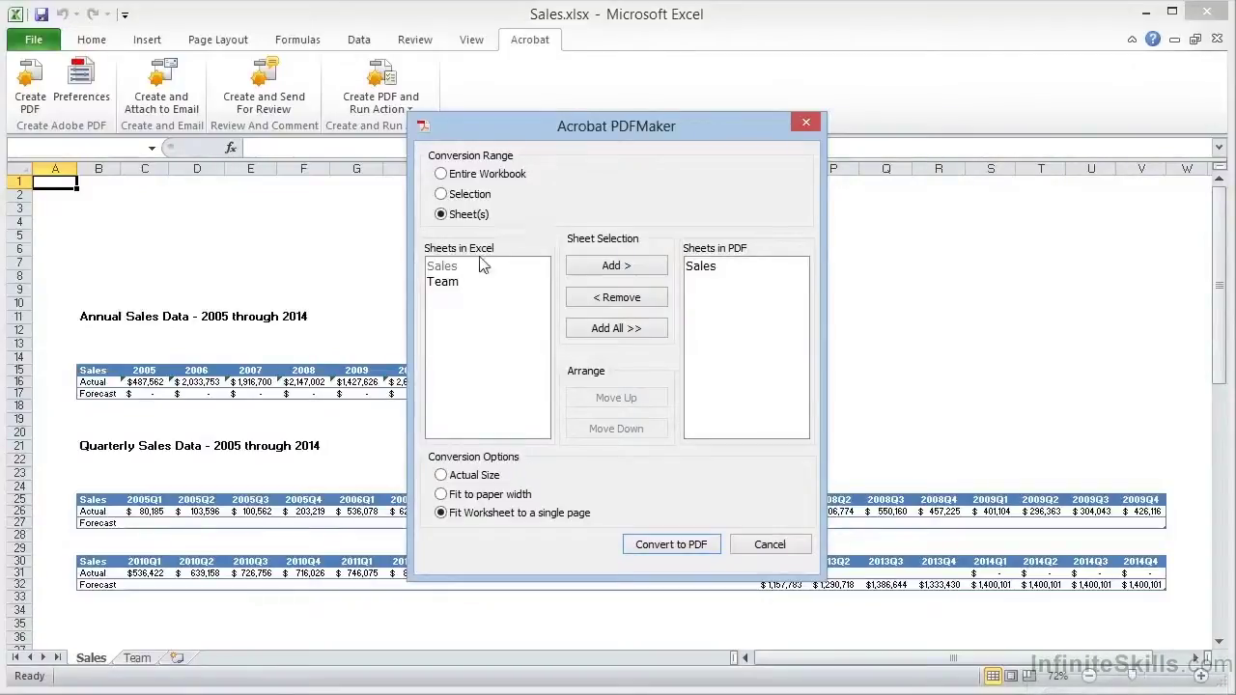
click(460, 290)
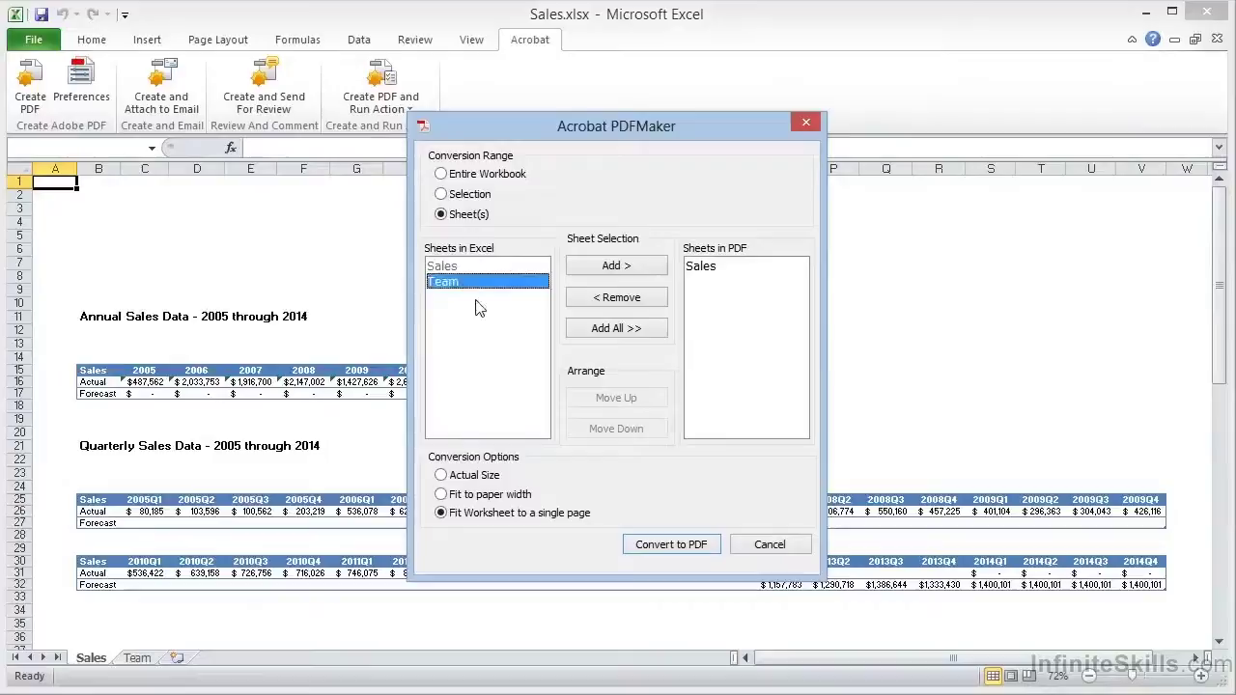
click(633, 269)
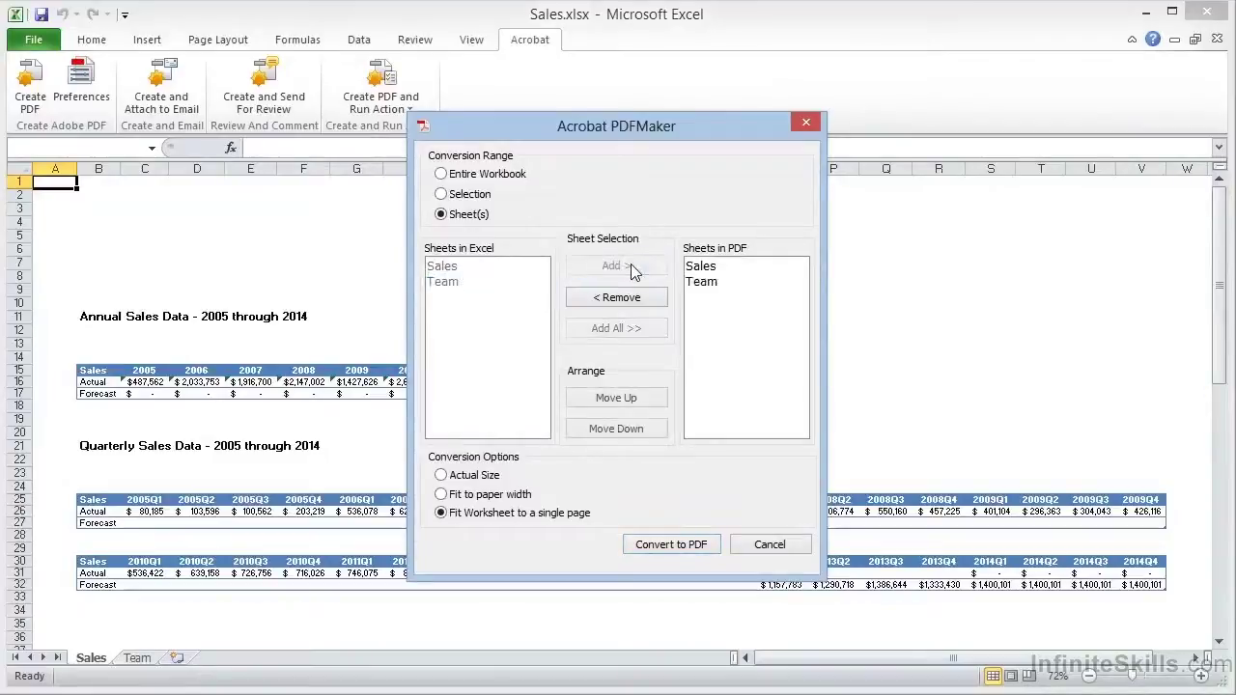
Step: Try reordering the Team sheet in the PDF list, and removing it and adding it back with all sheets
click(723, 285)
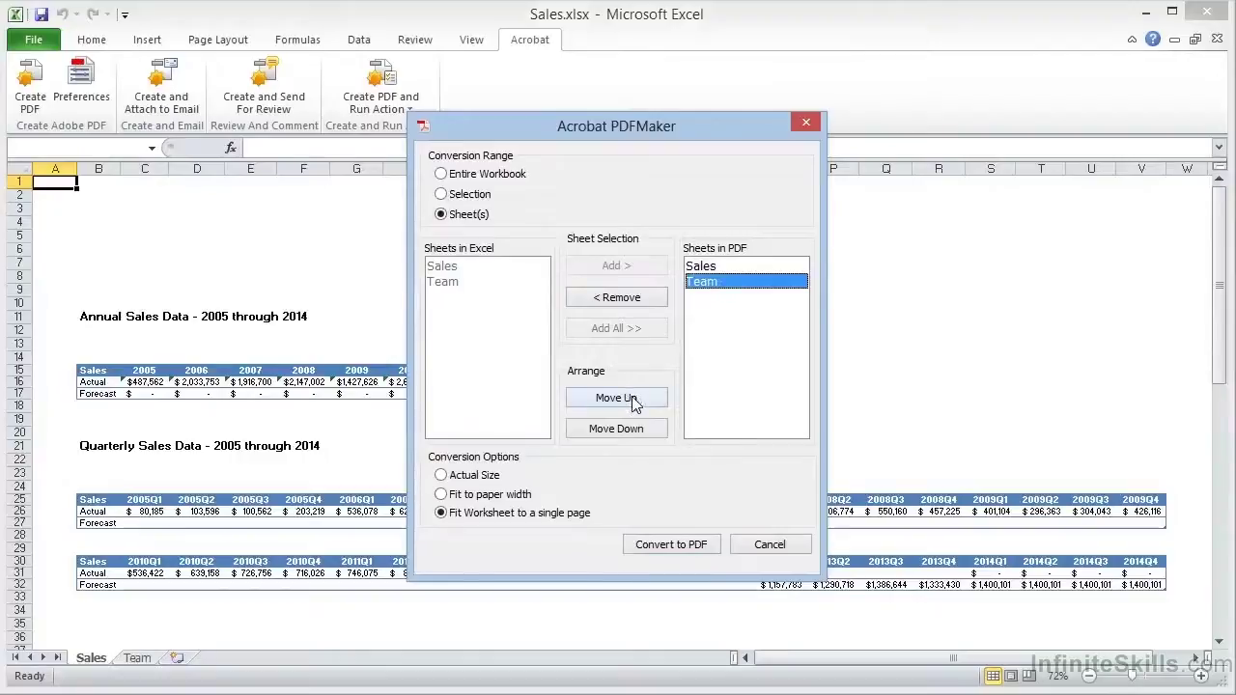
click(630, 398)
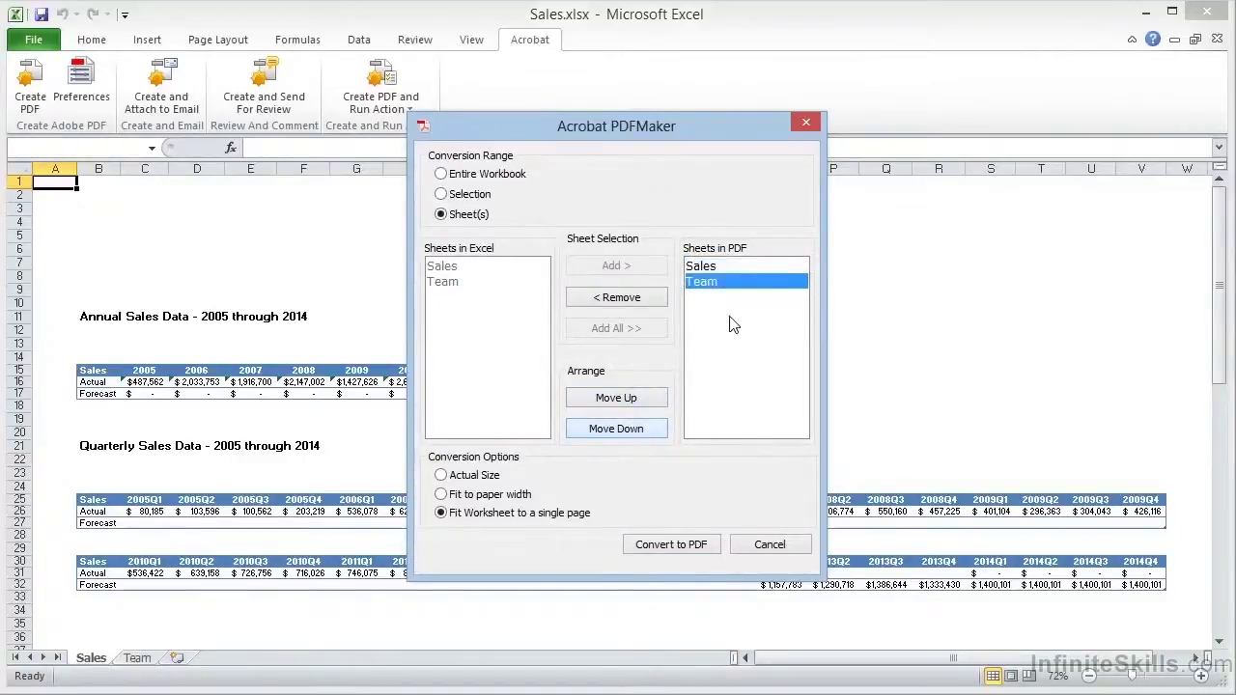
click(625, 301)
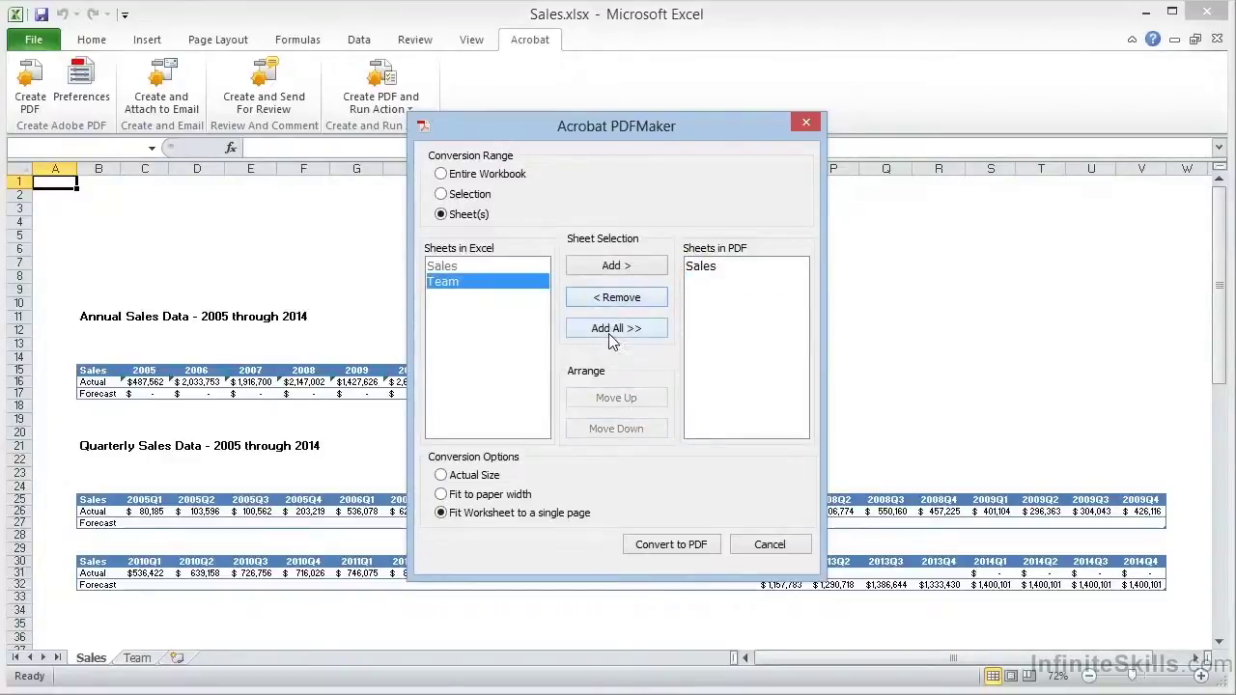
click(610, 333)
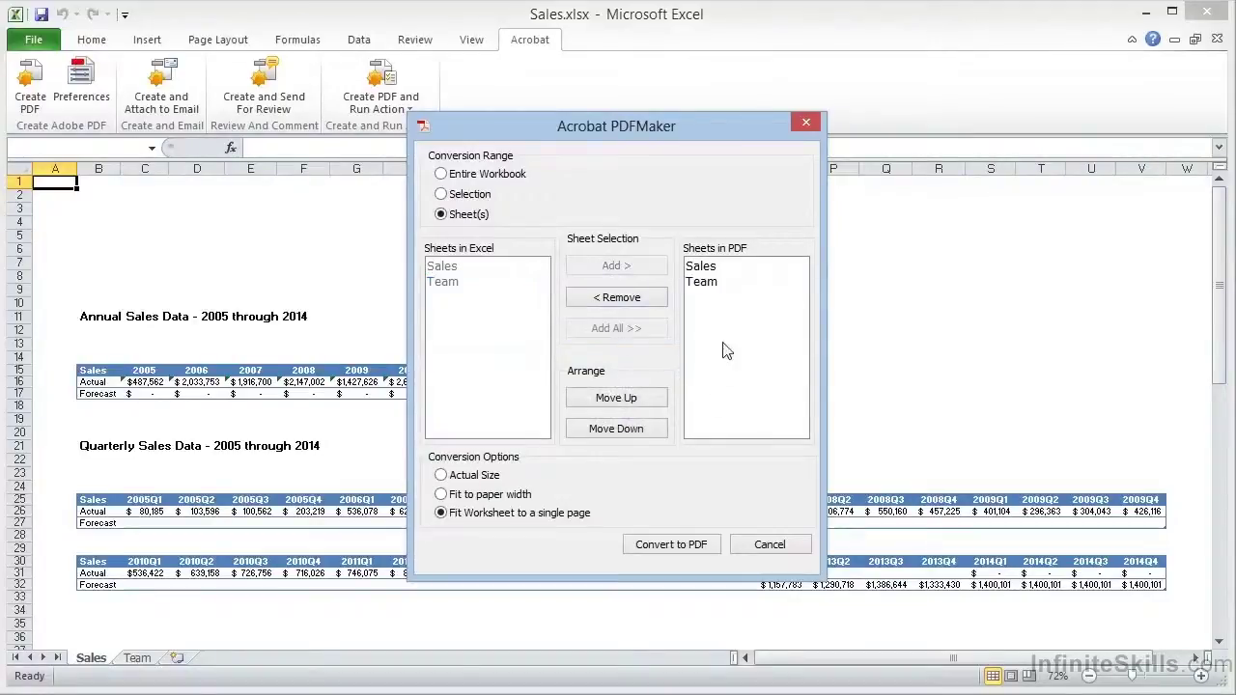
Step: Convert the chosen sheets to PDF and save the file on the Desktop as Sales.pdf
click(693, 547)
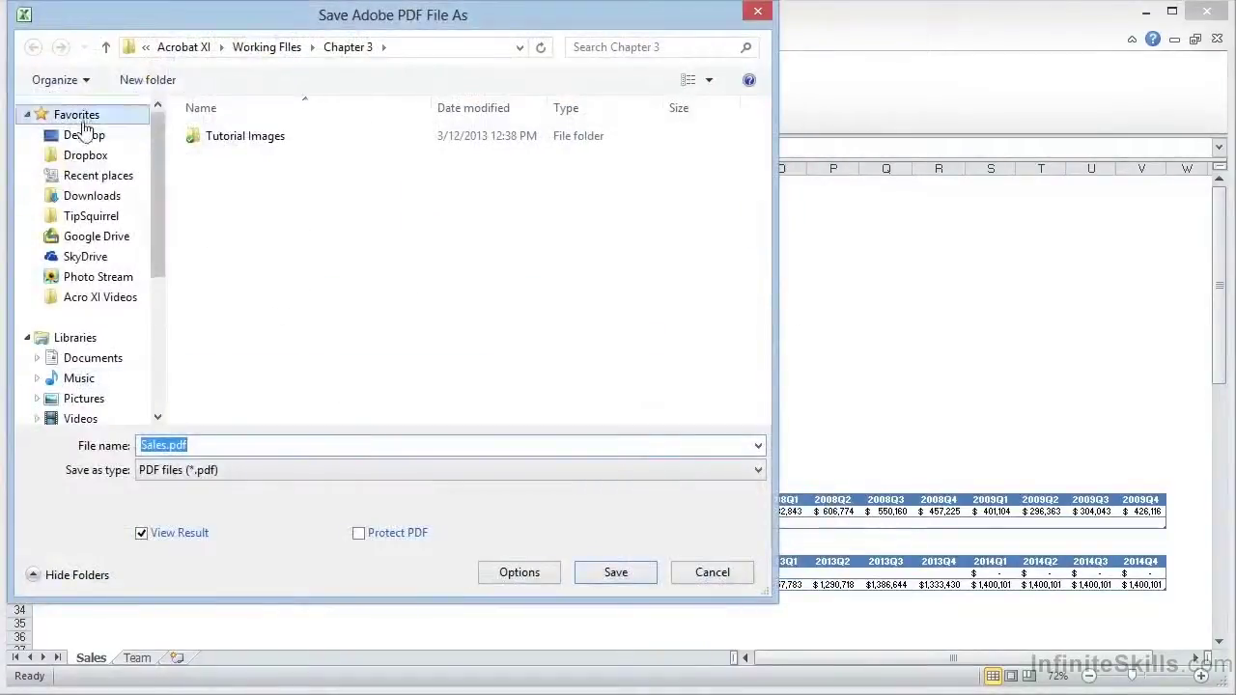
click(81, 136)
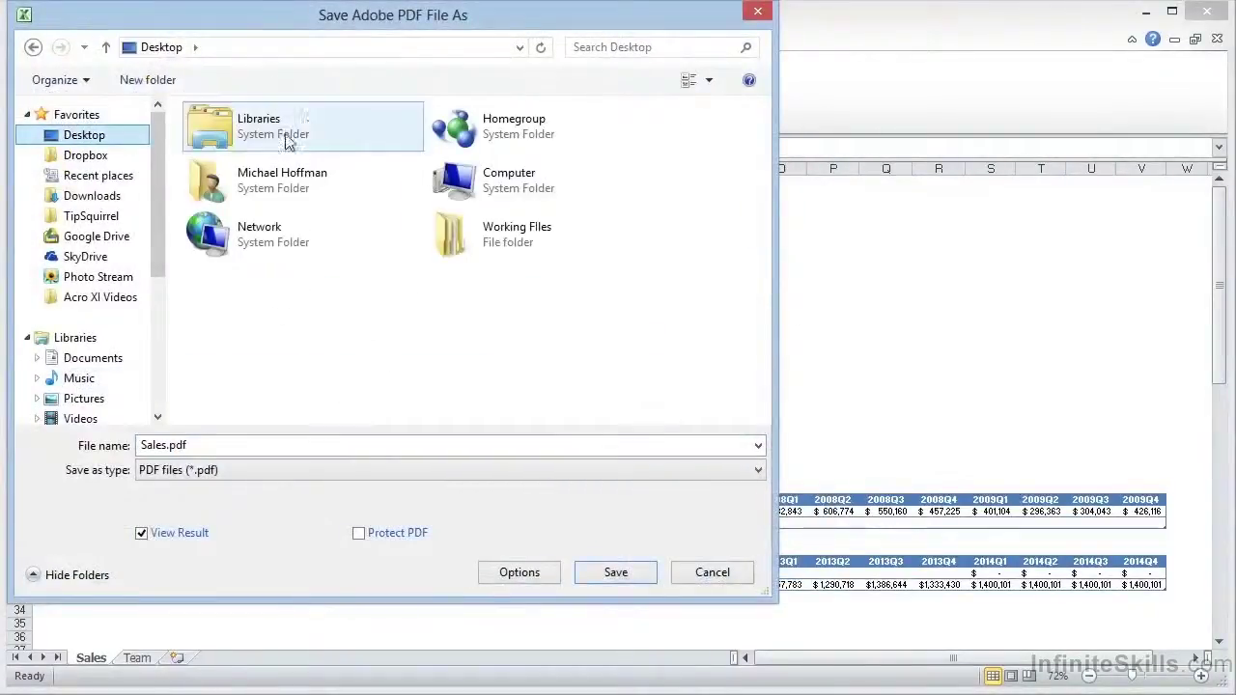
click(591, 572)
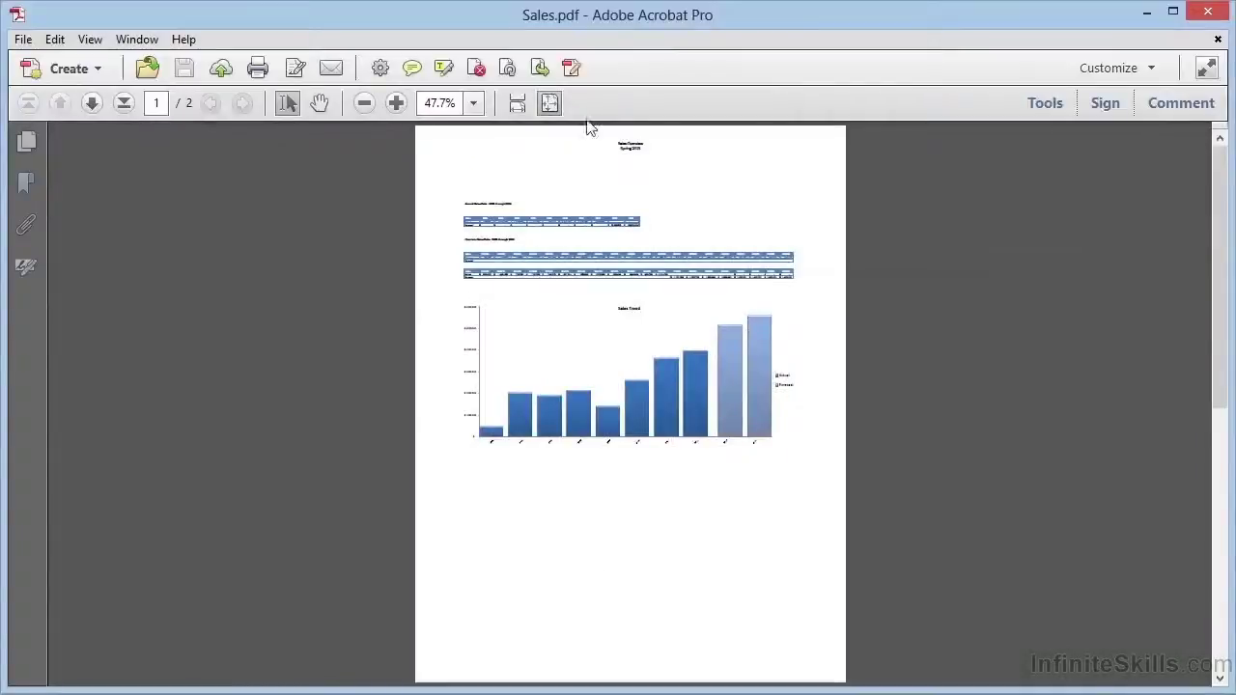
Step: View the converted PDF at page width and look through both pages, from the sales data to the regional teams table
click(522, 104)
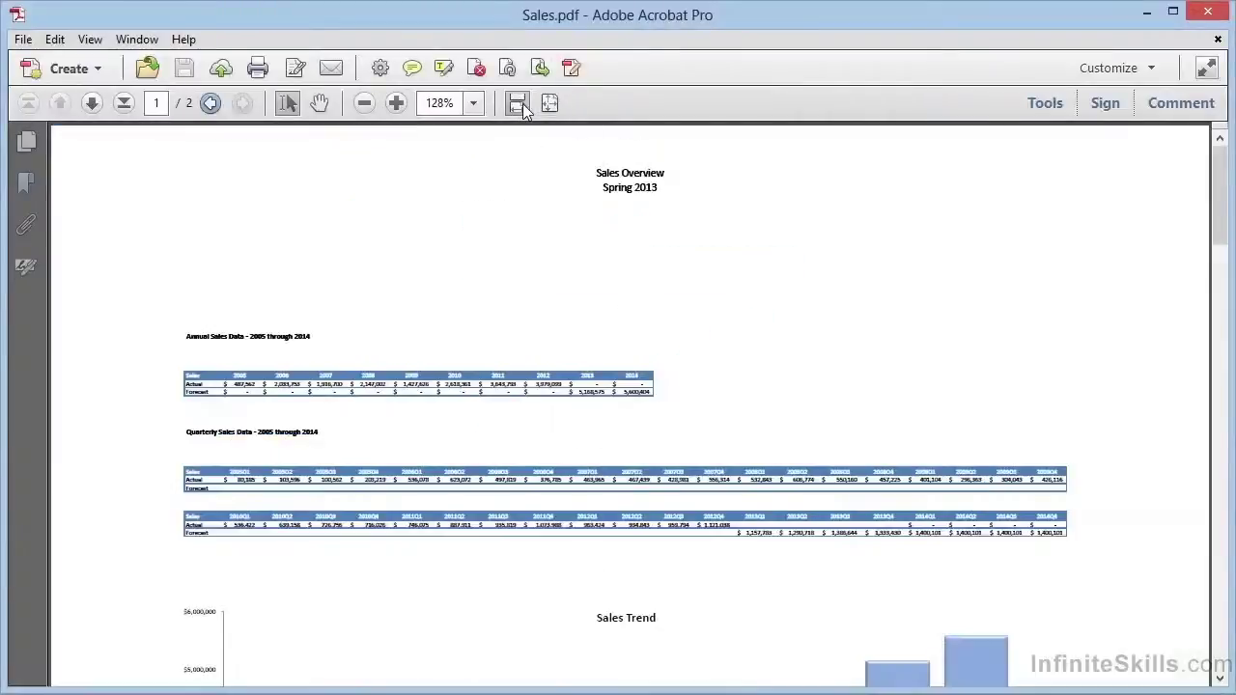
scroll(680, 421, down, 7)
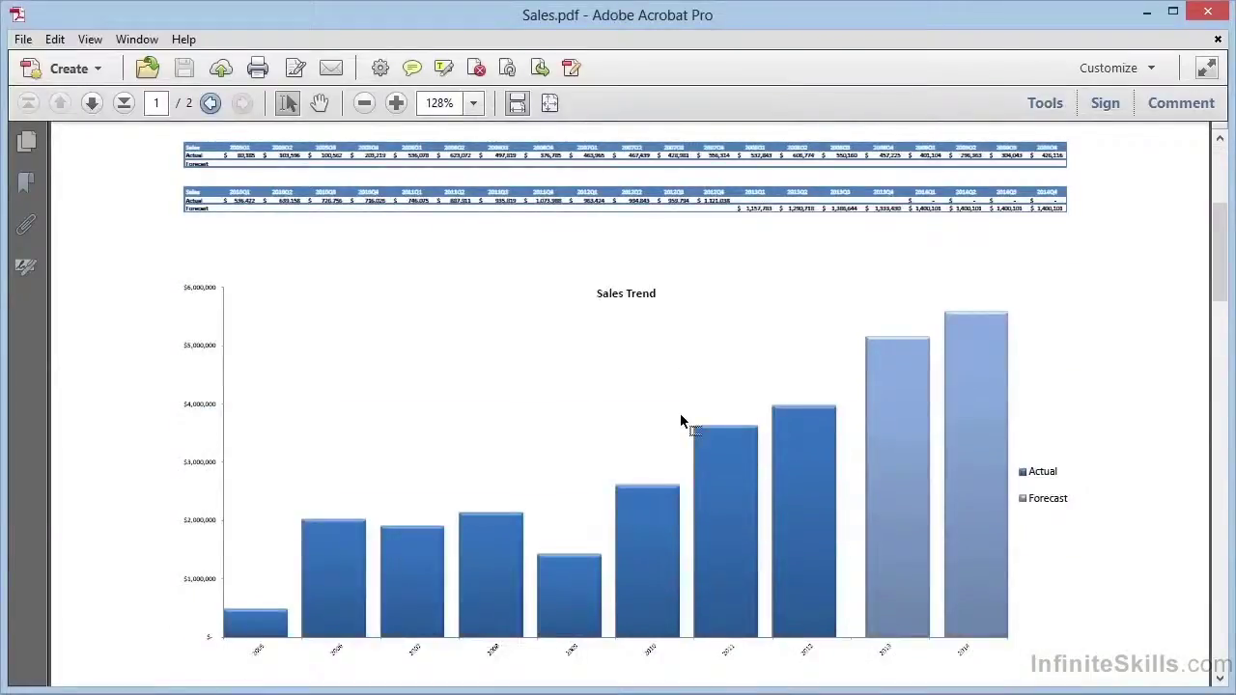
scroll(681, 417, down, 20)
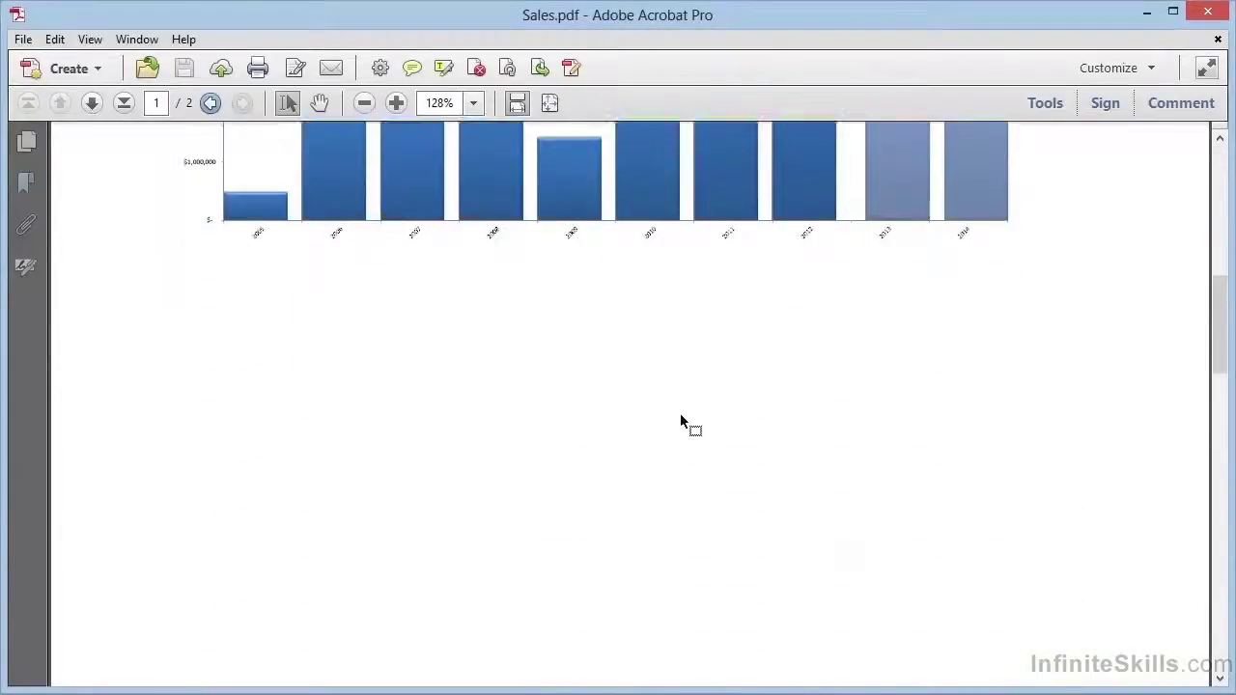
scroll(681, 416, down, 6)
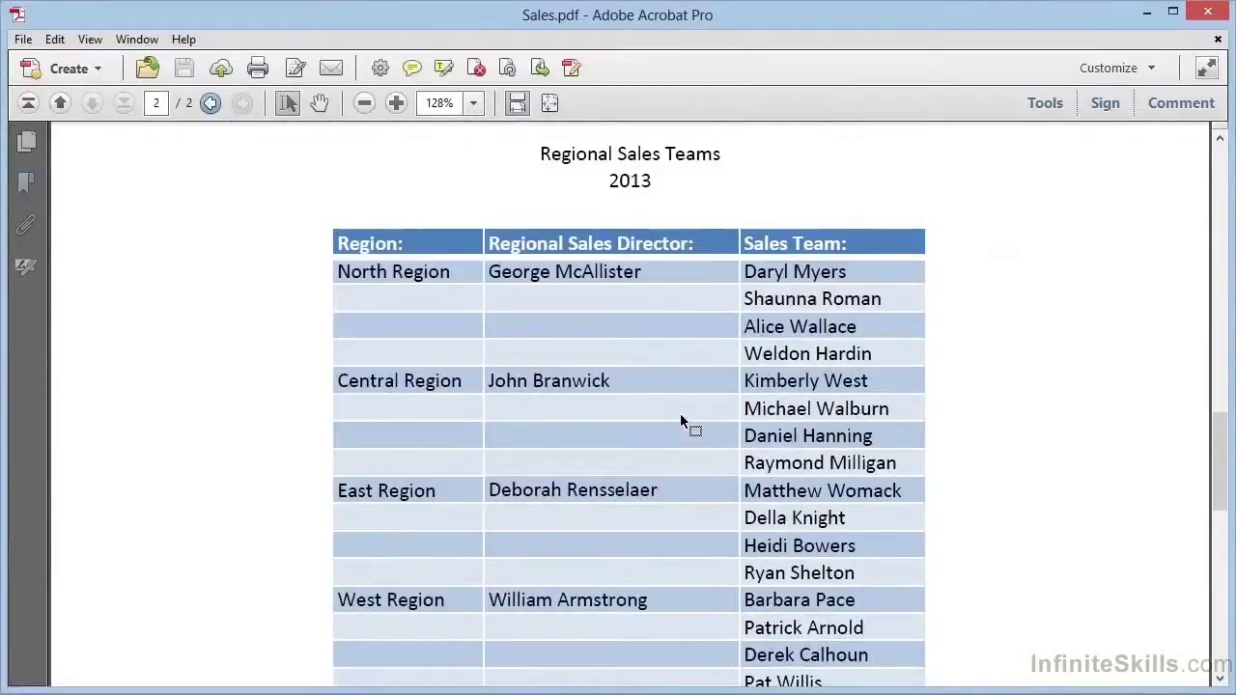
scroll(681, 421, up, 2)
scroll(681, 421, up, 20)
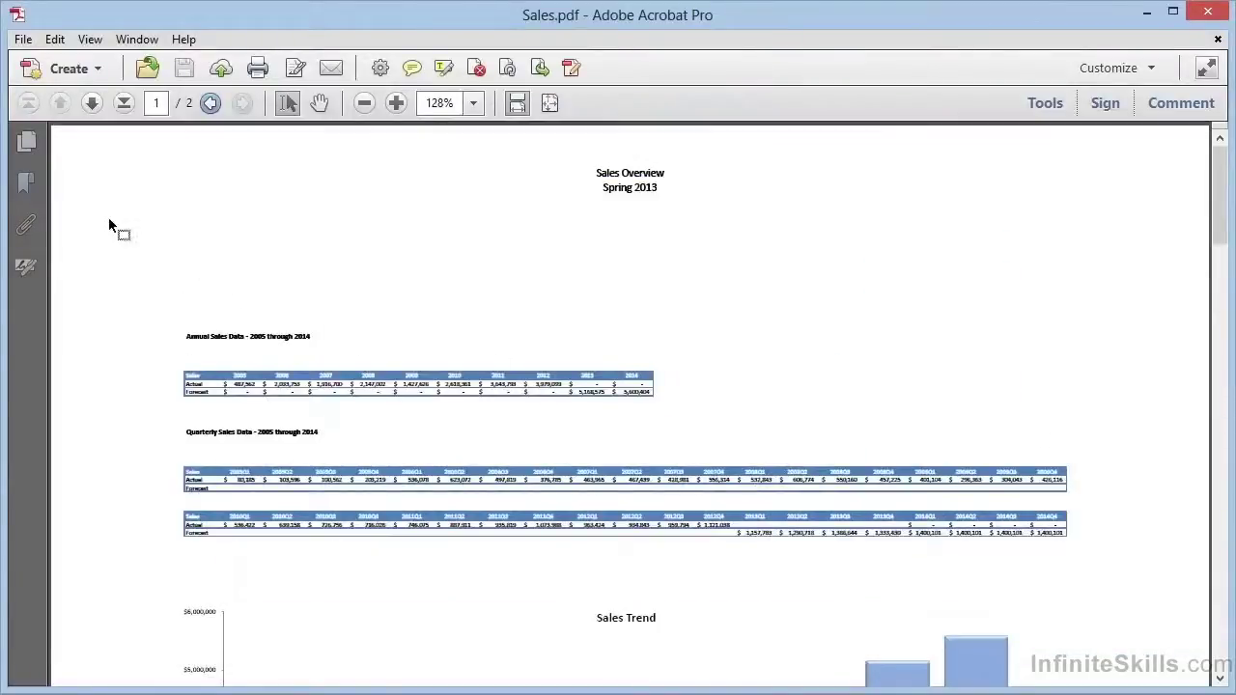
Step: Check that the Team and Sales bookmarks lead to their pages, and close Sales.pdf to return to Excel
click(27, 183)
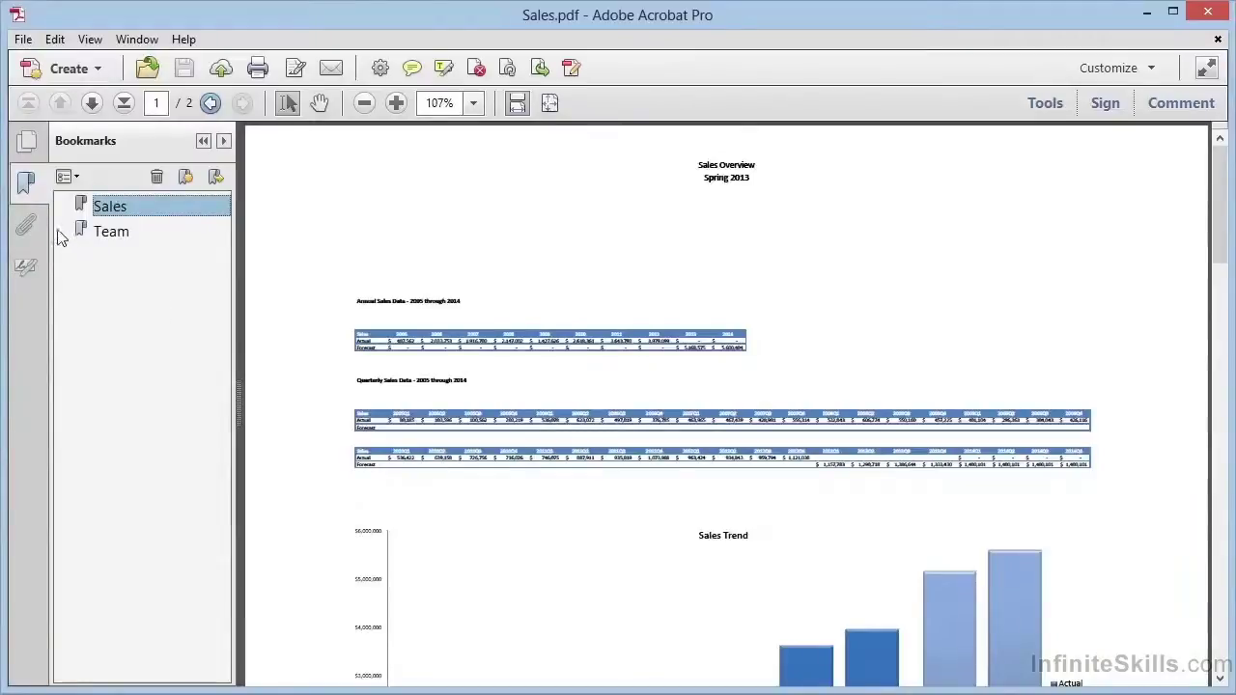
click(96, 234)
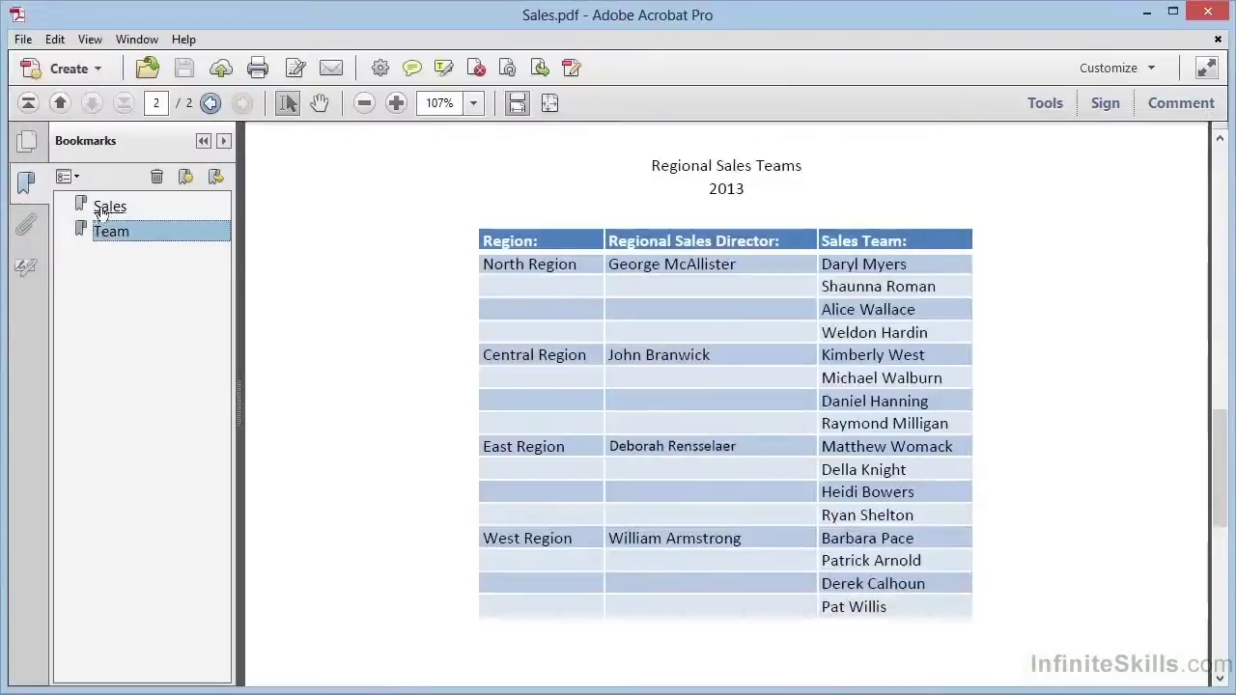
click(104, 209)
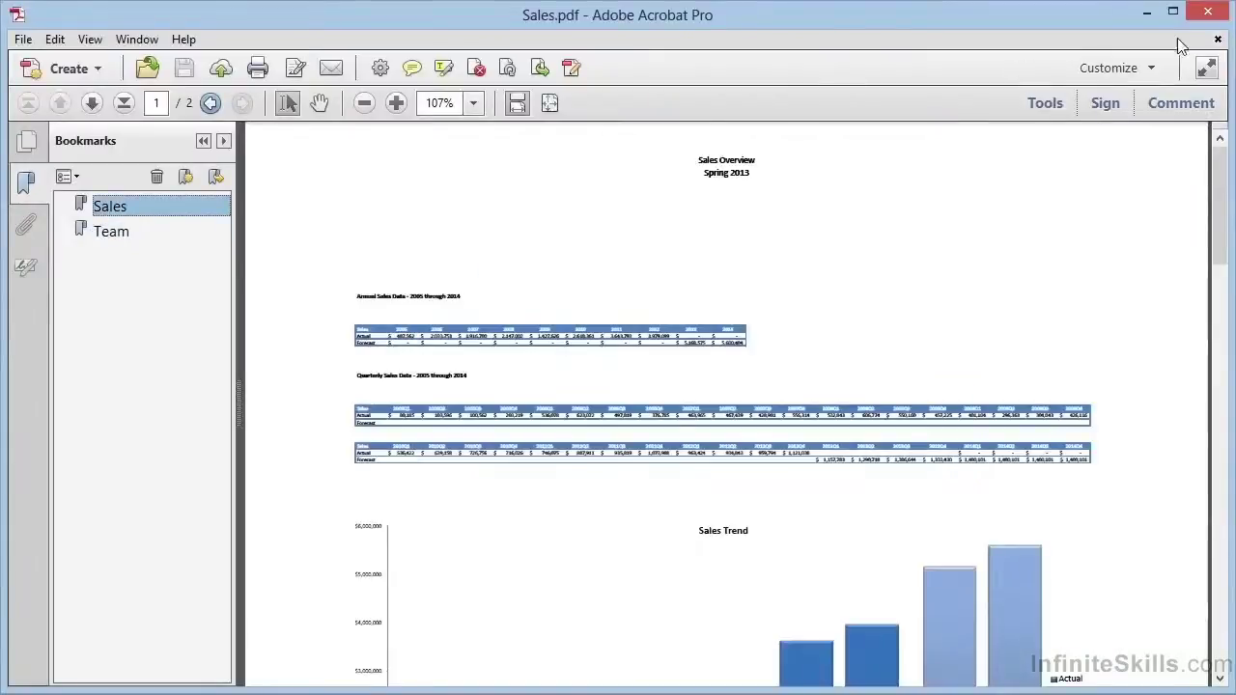
click(1218, 39)
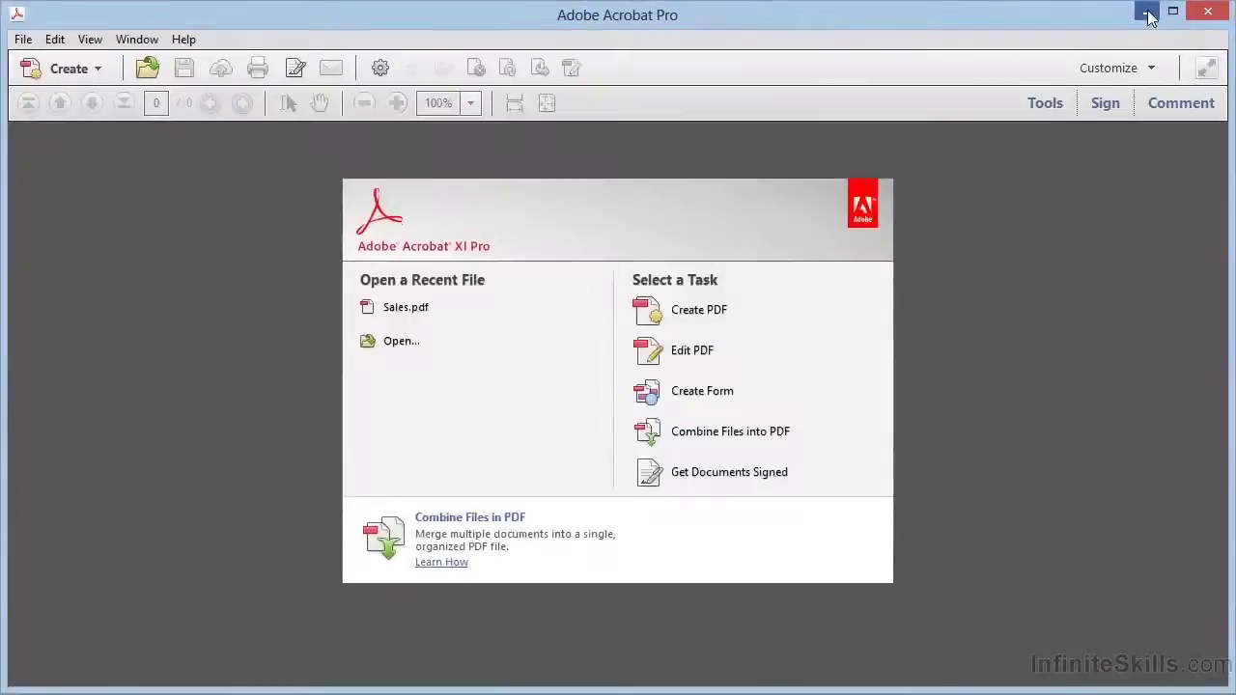
click(1146, 13)
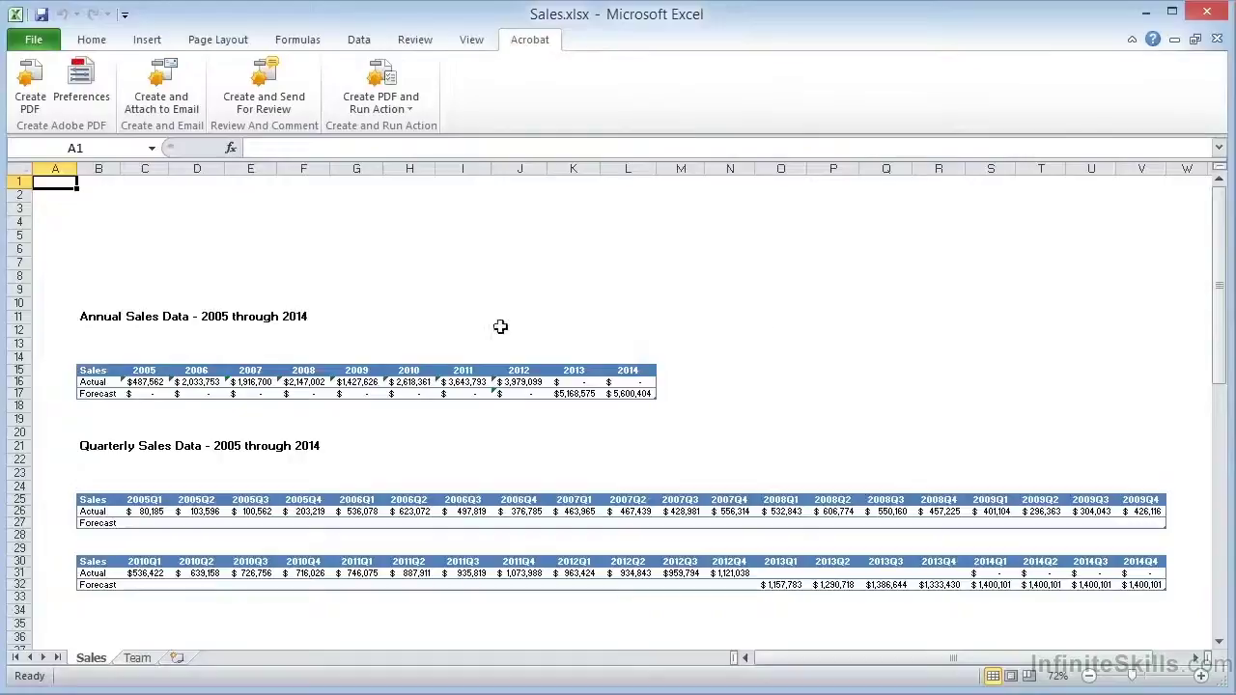
Step: Select cells B9:M19 around the annual sales table and start a PDF conversion with the range limited to the selection
drag(97, 289, 662, 421)
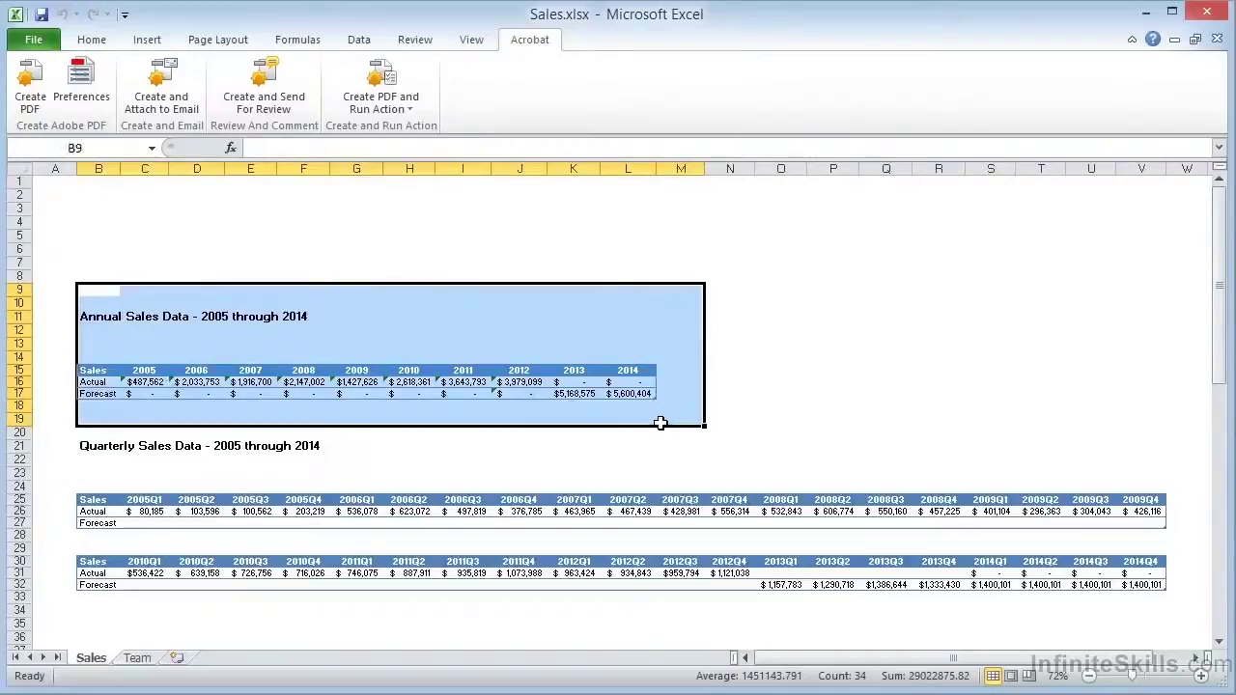
click(31, 100)
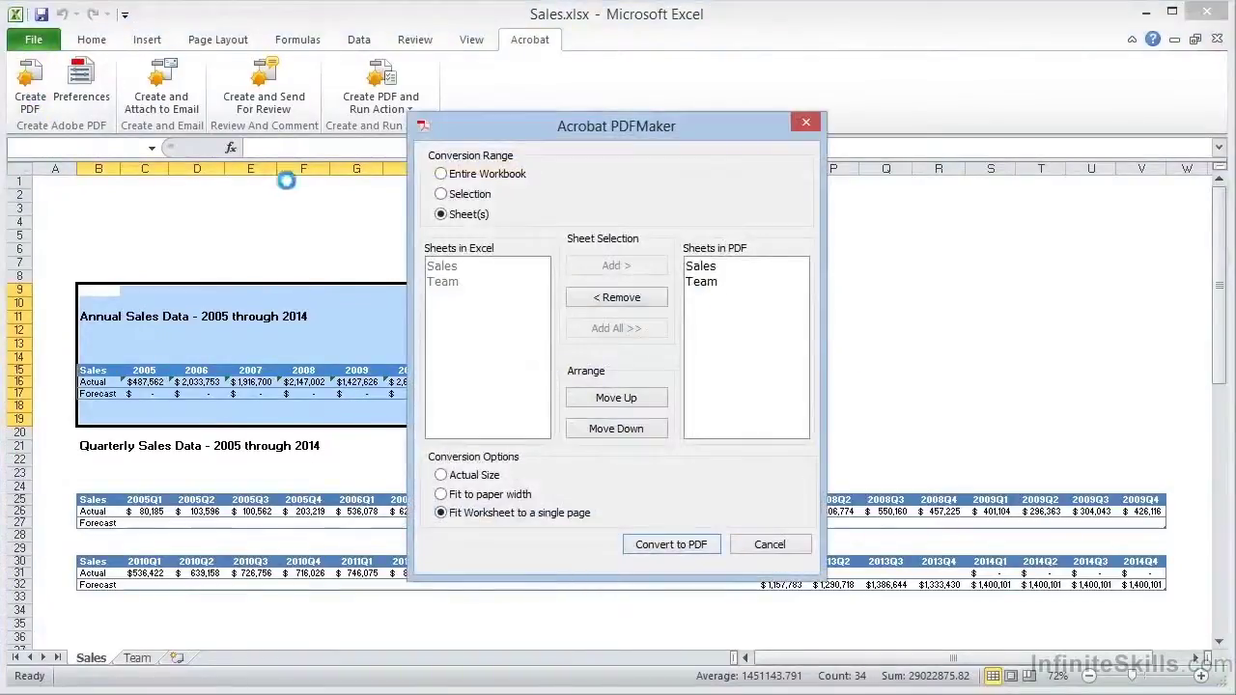
click(442, 194)
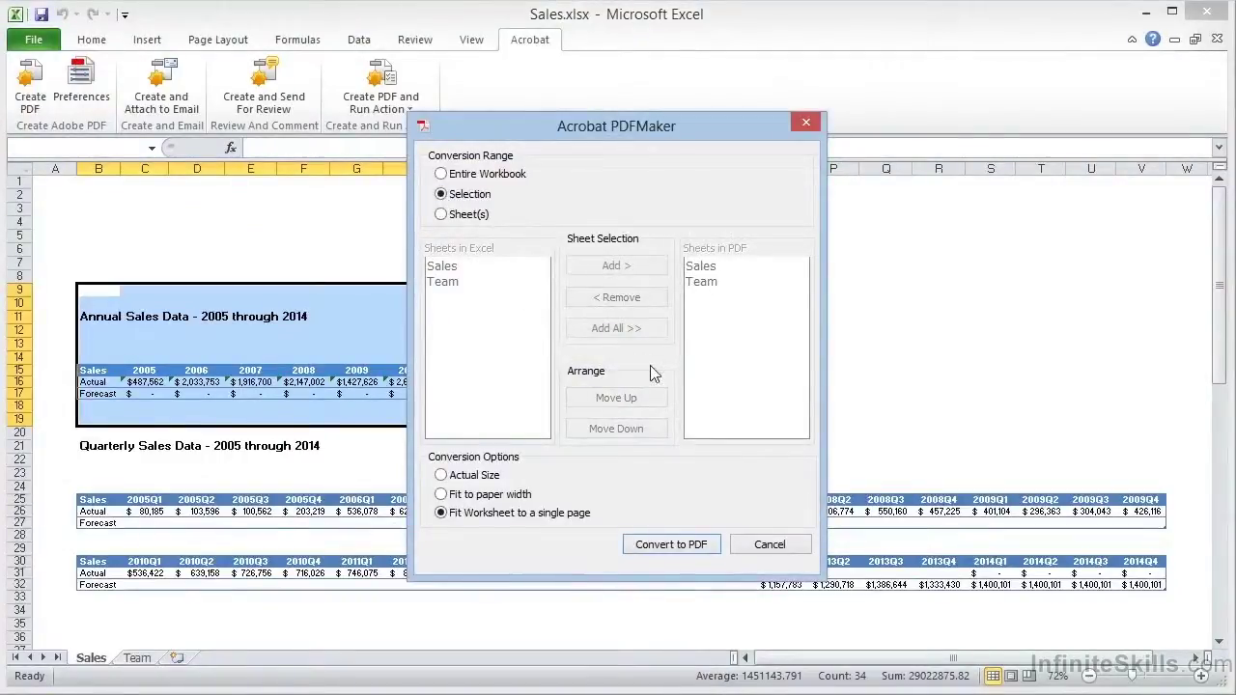
Step: Convert the selection to PDF, replacing Sales.pdf on the Desktop, and view the resulting page at page width
click(686, 547)
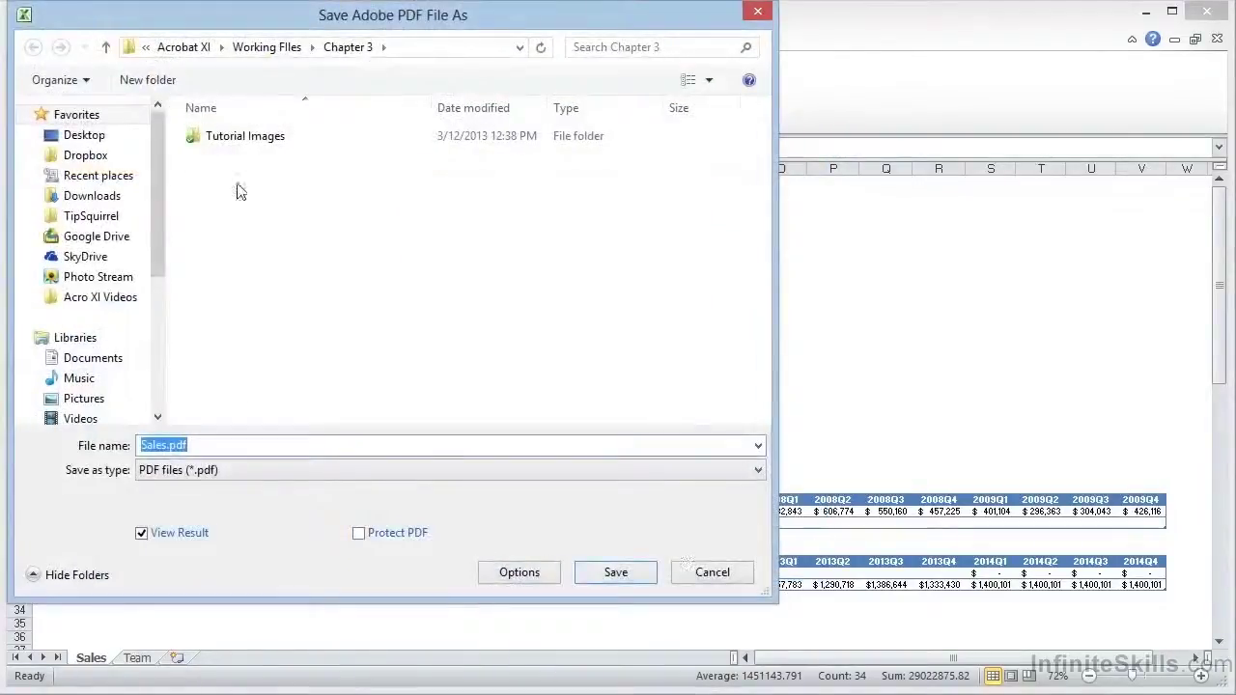
click(108, 143)
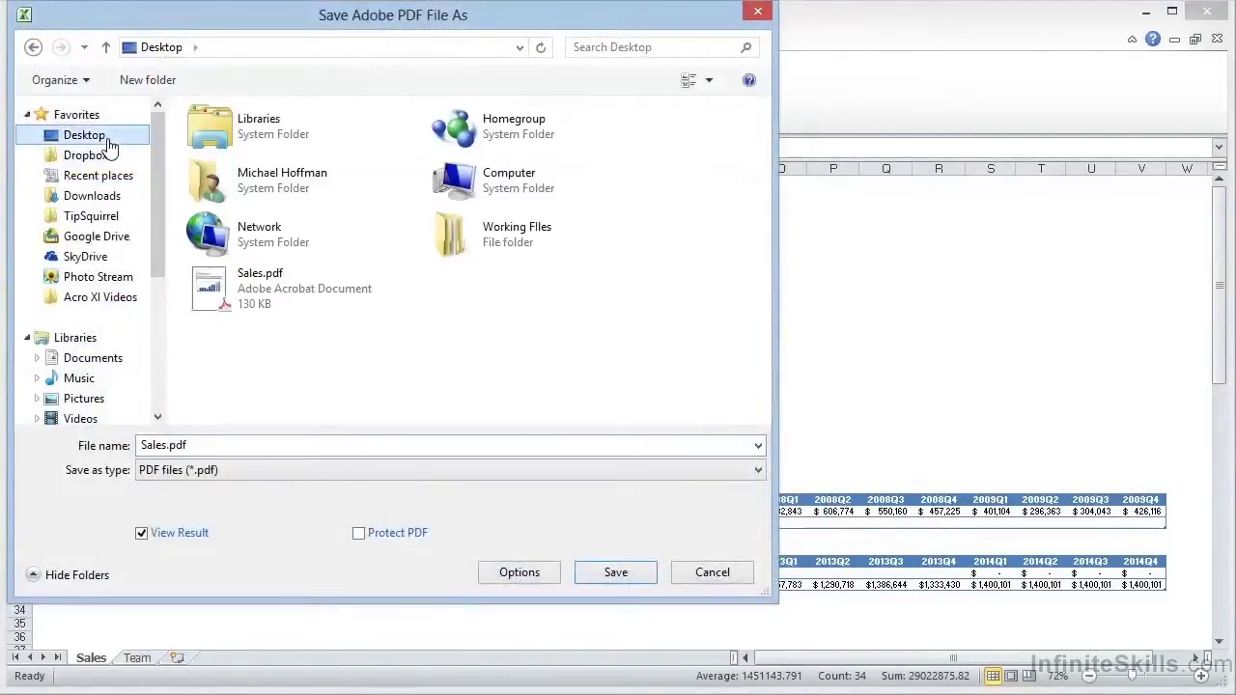
click(621, 574)
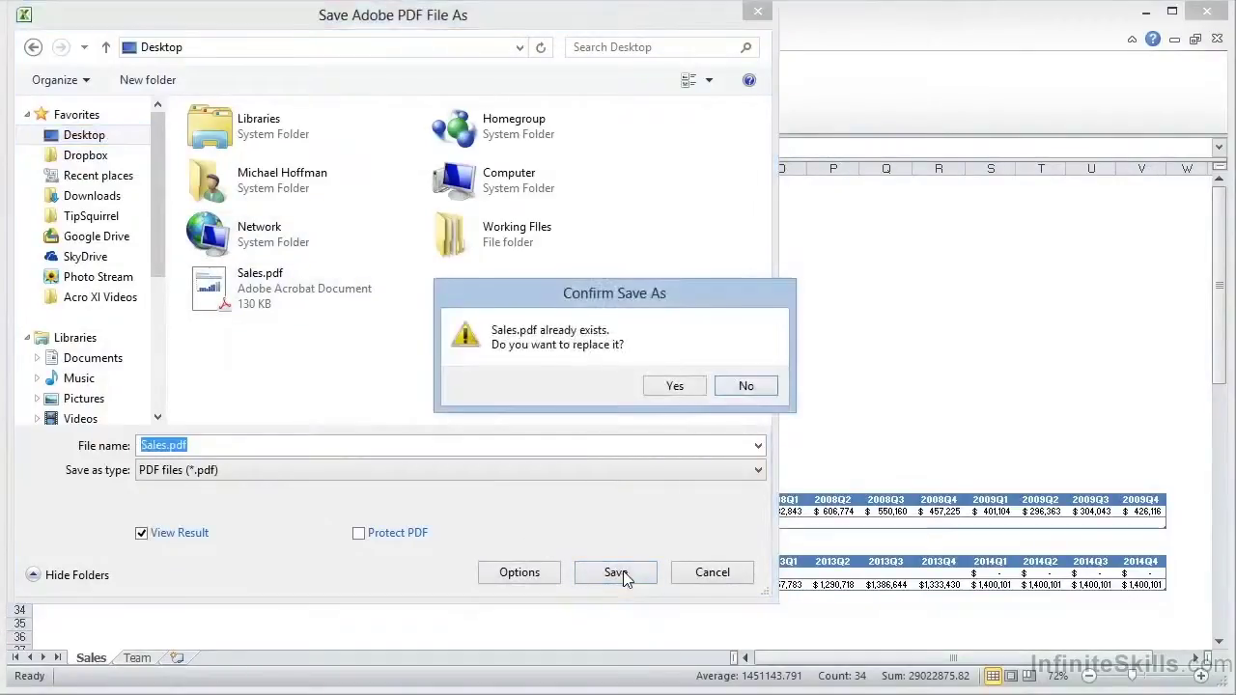
click(675, 387)
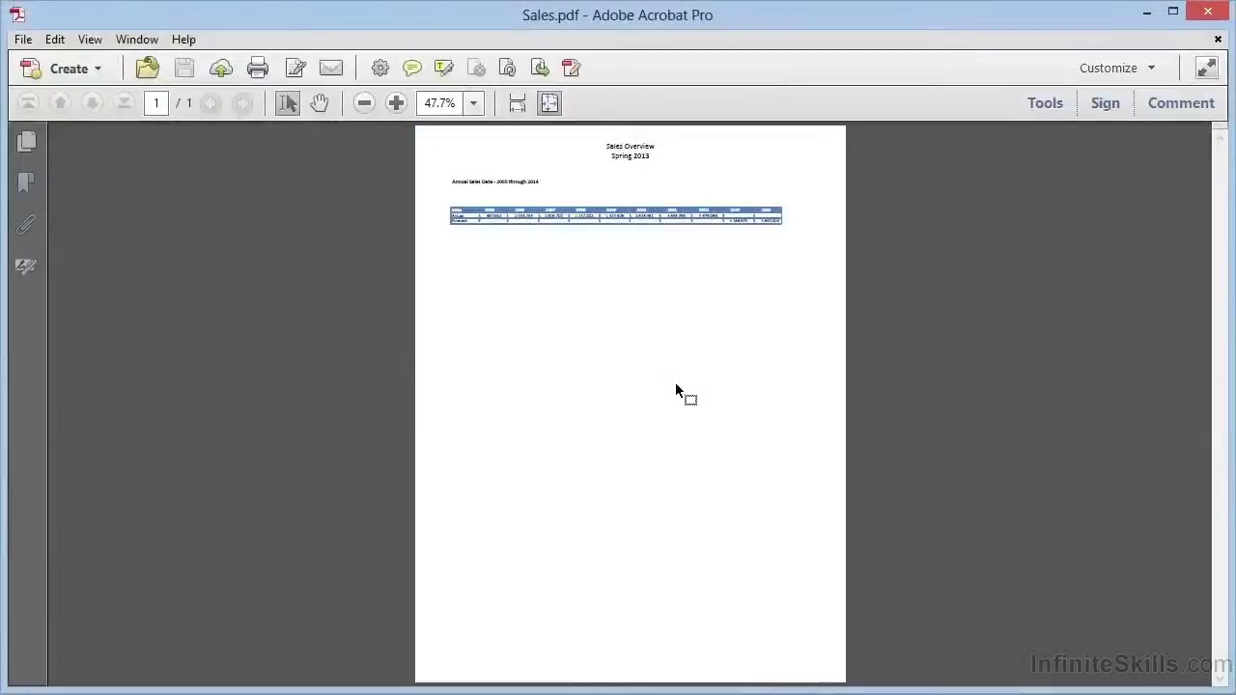
click(518, 104)
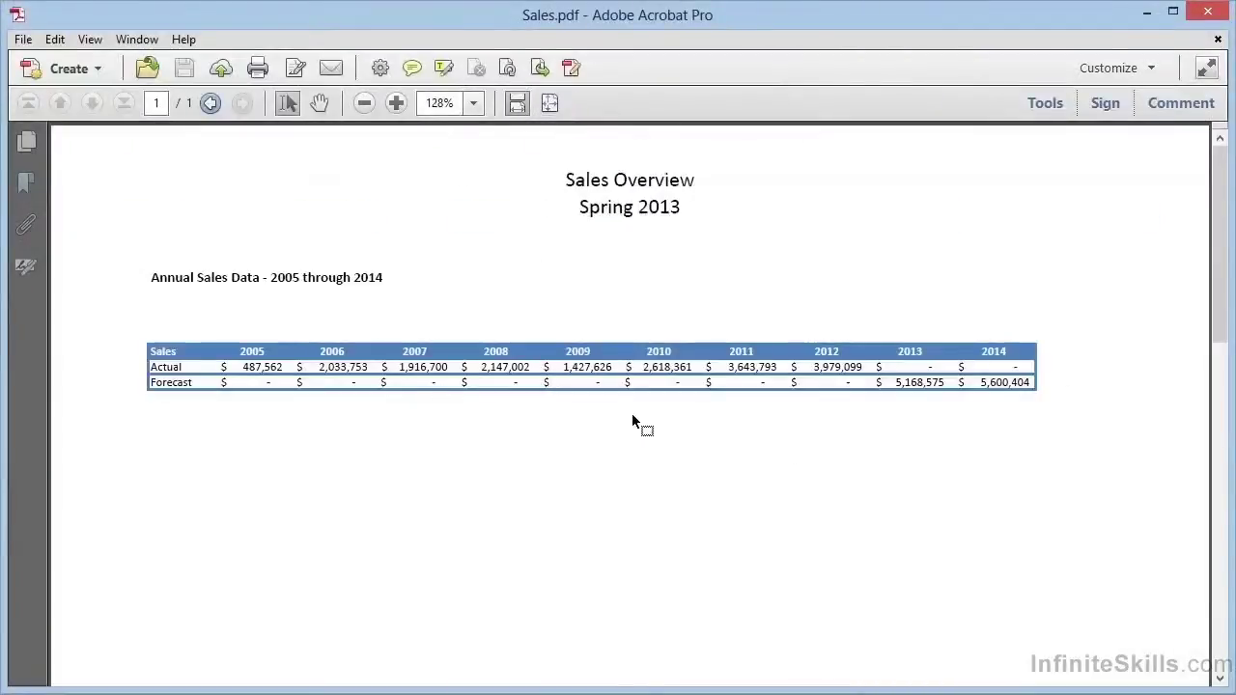